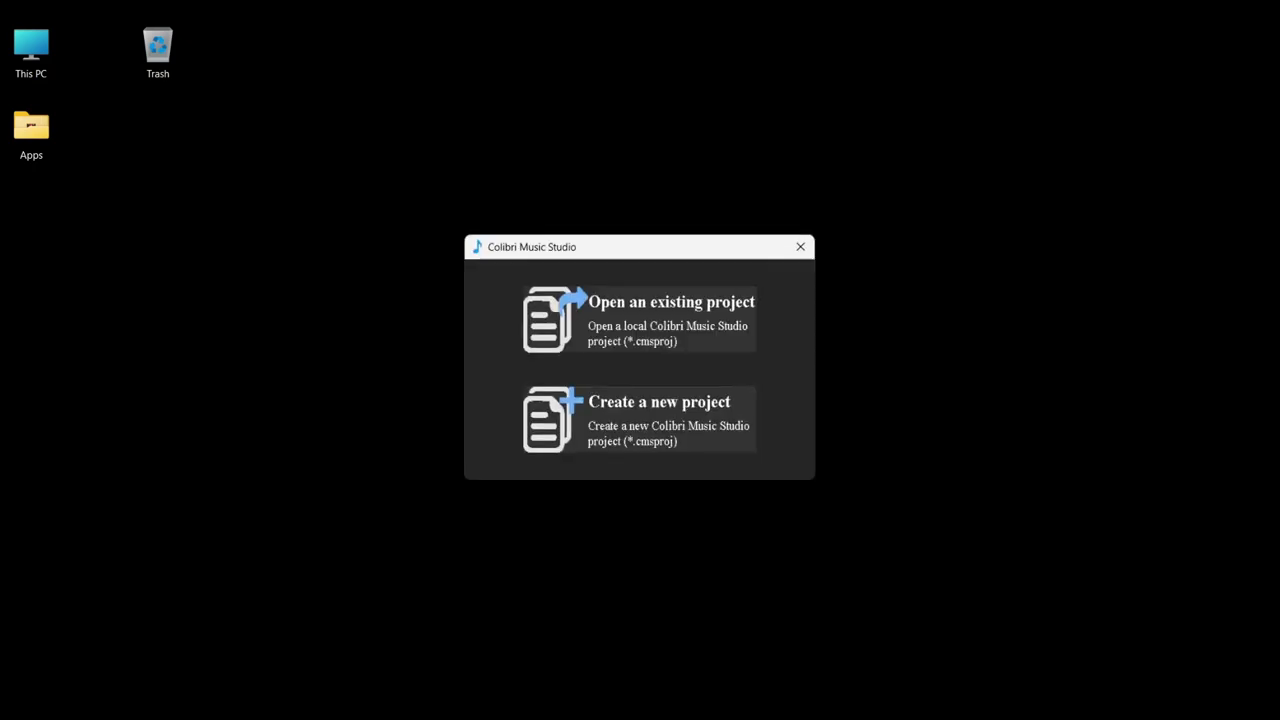
Create a new project named "score" in the CMS-Projects folder.
left_click(665, 424)
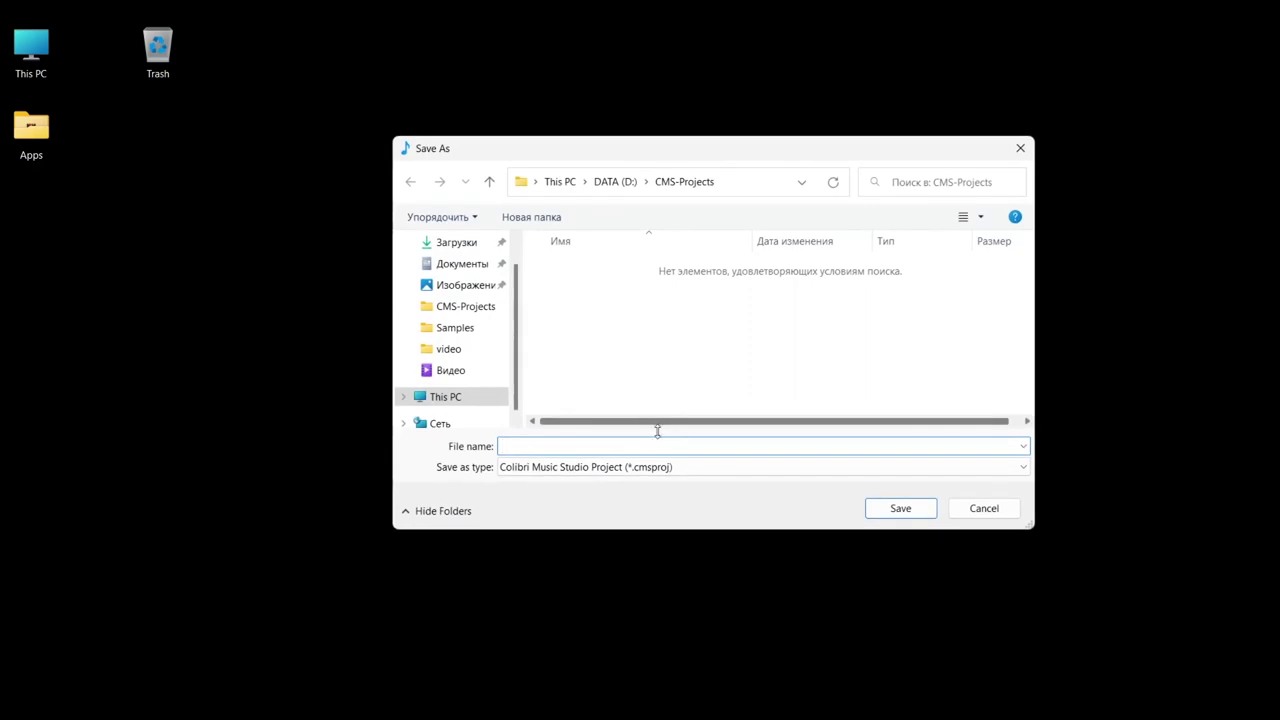
type("score")
key("Return")
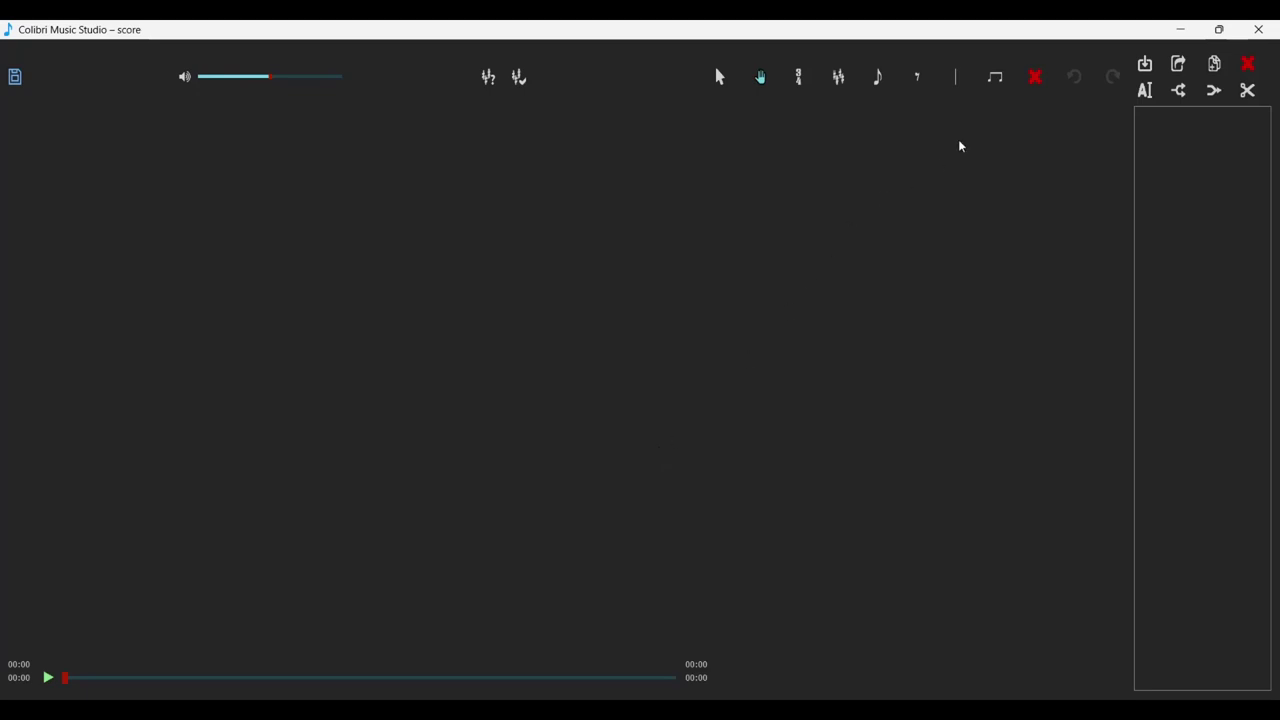
left_click(1146, 64)
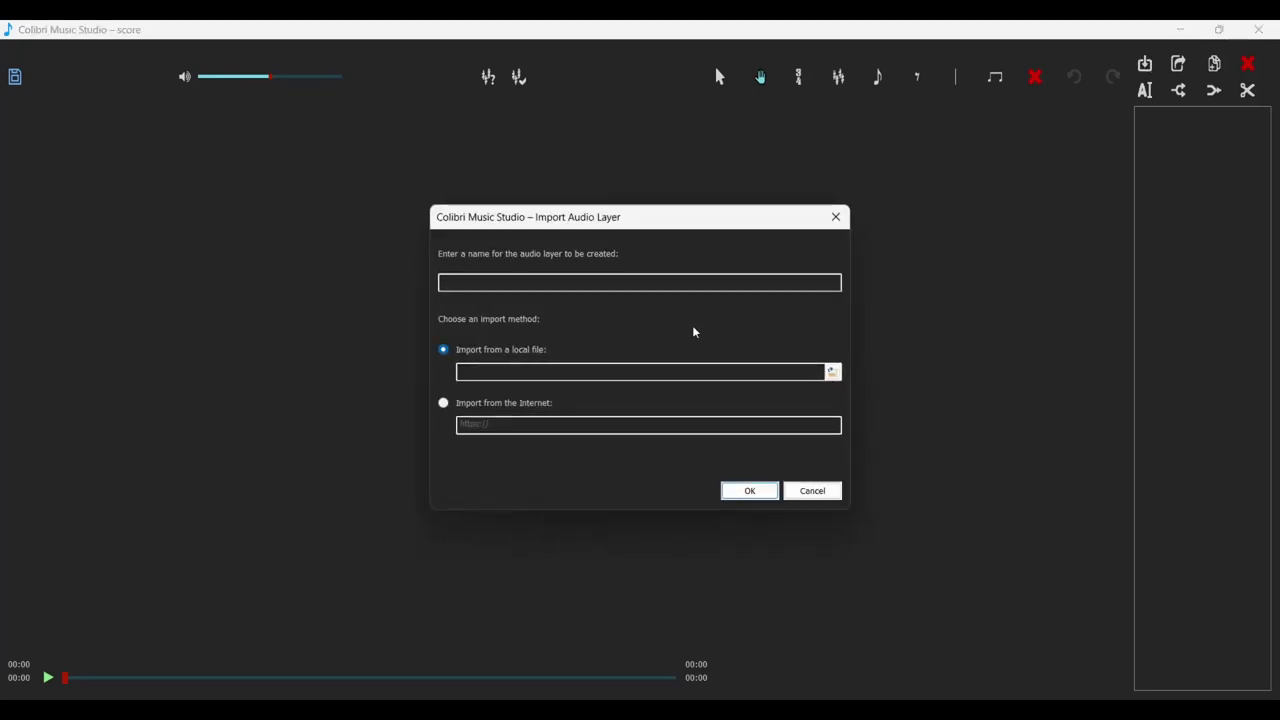
left_click(443, 403)
left_click_drag(497, 421, 456, 424)
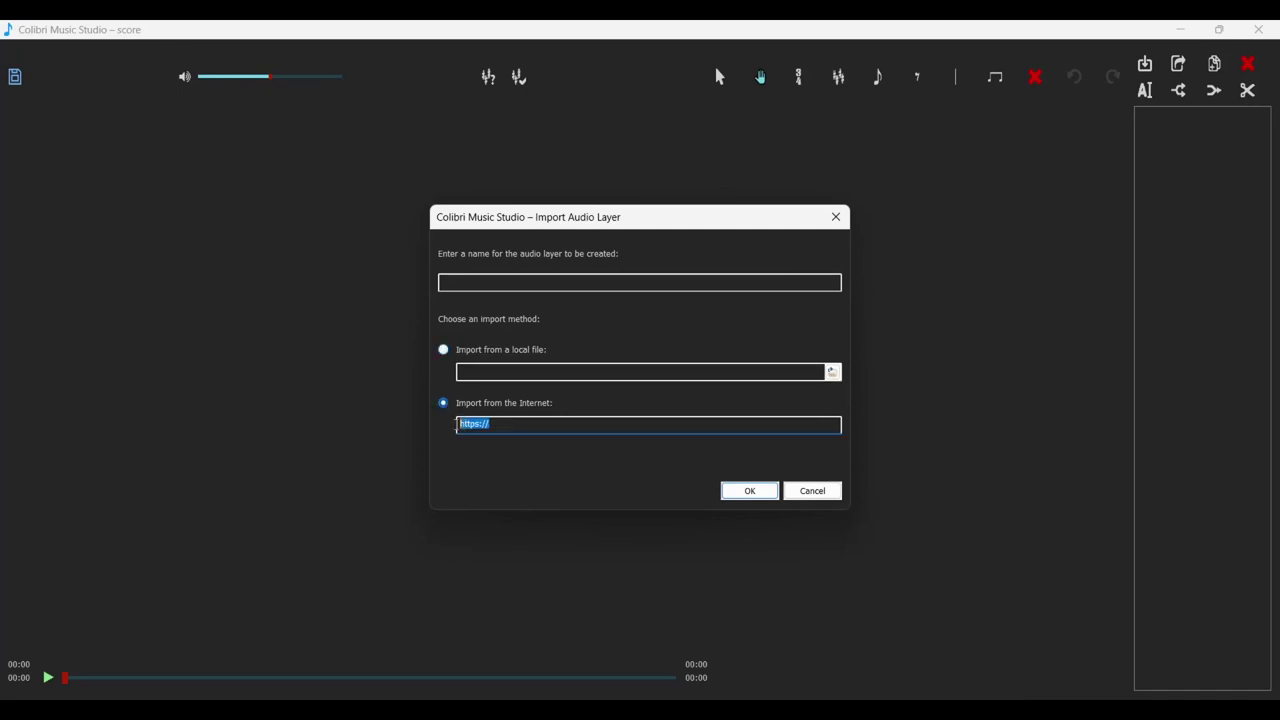
type("https://www.youtube.com/watch?v=FLI0U0Uk_z8")
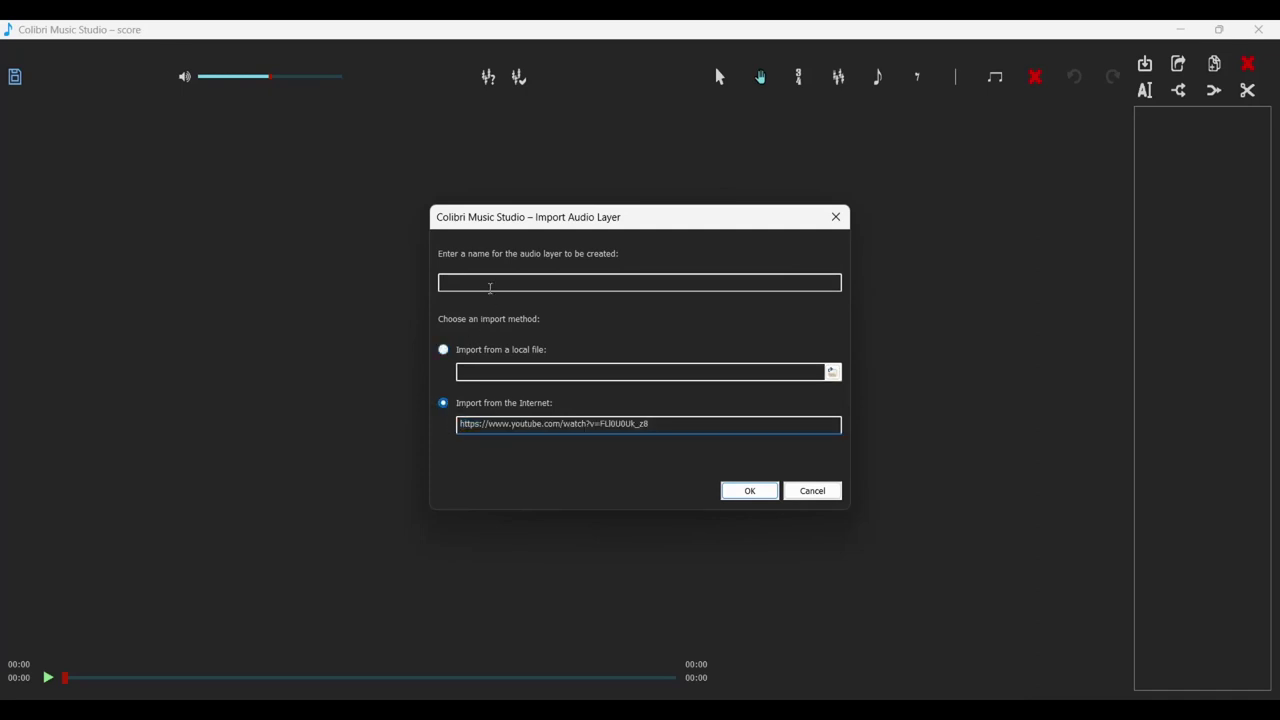
left_click(490, 288)
type("input")
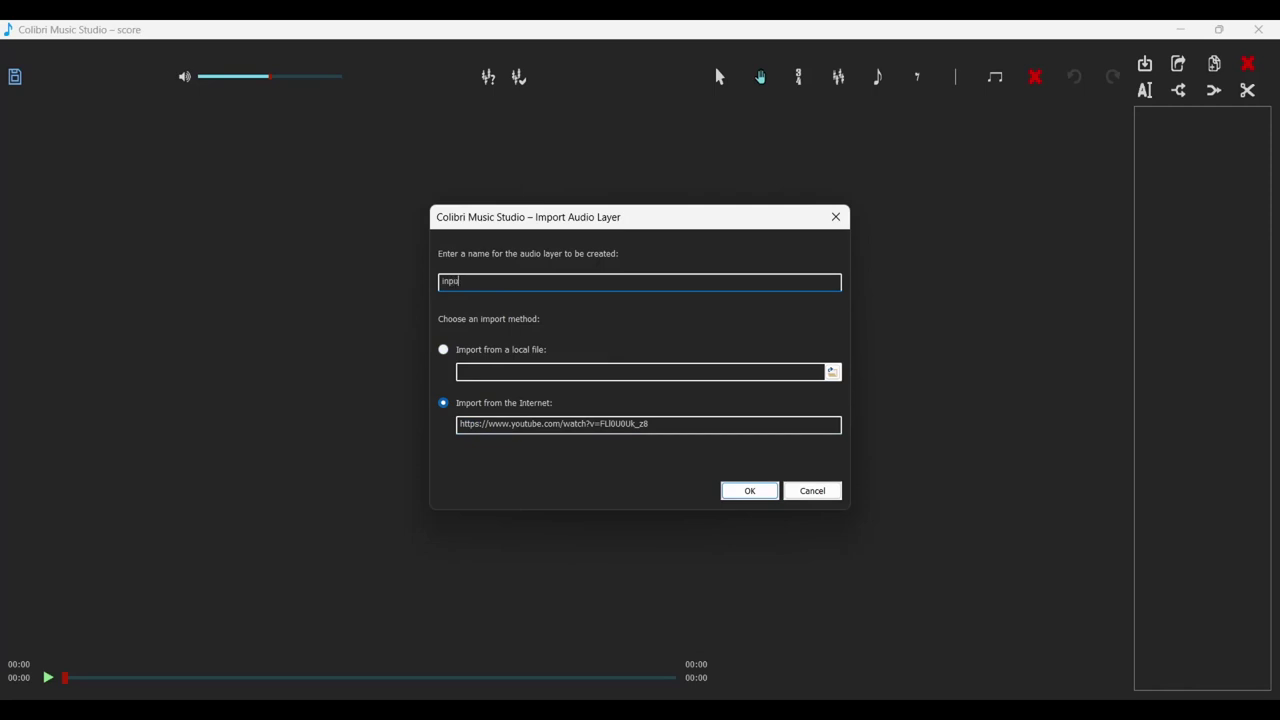
left_click(745, 492)
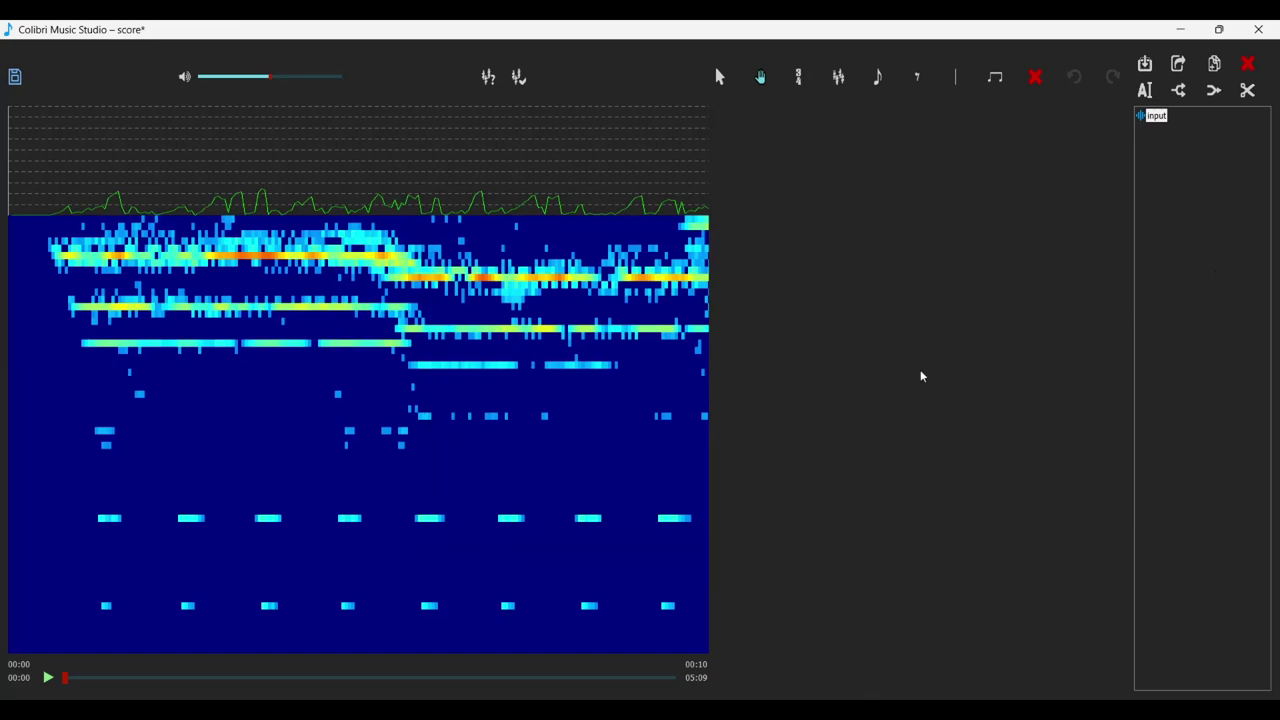
Trim the end of the "input" audio layer so it lasts about 03:10, and save the project.
left_click(1246, 91)
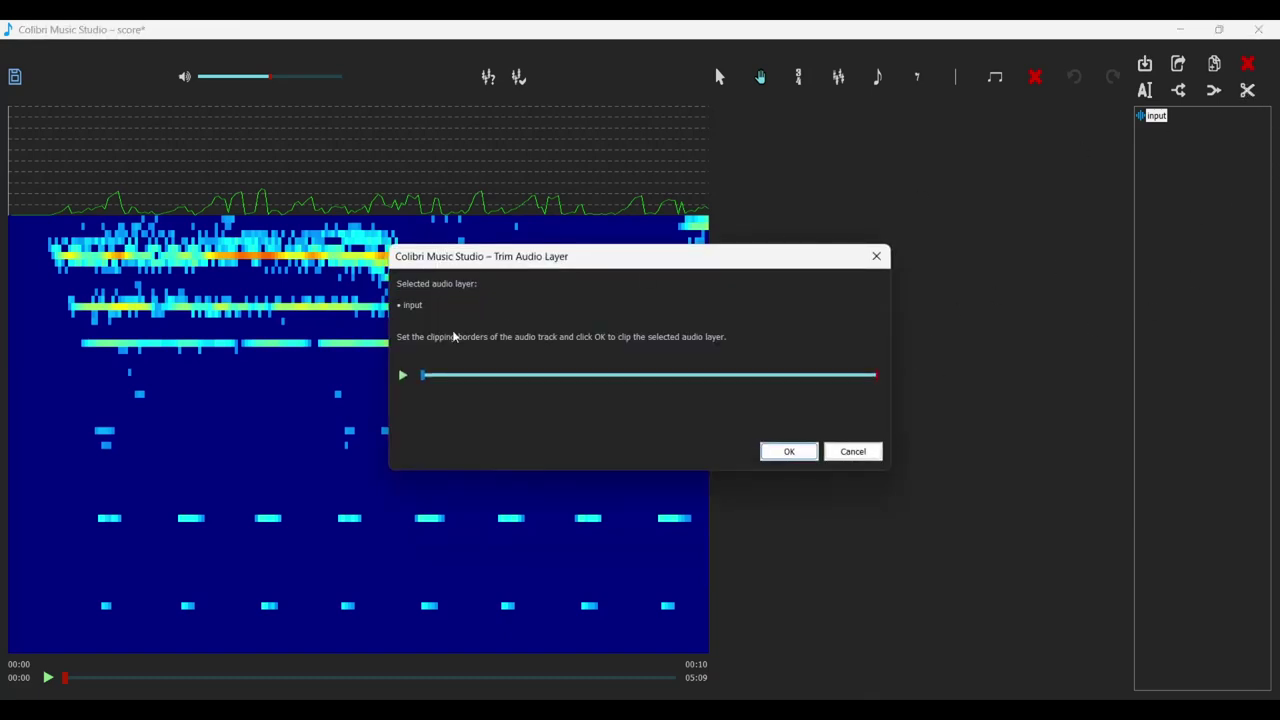
left_click(404, 377)
left_click_drag(429, 376, 699, 381)
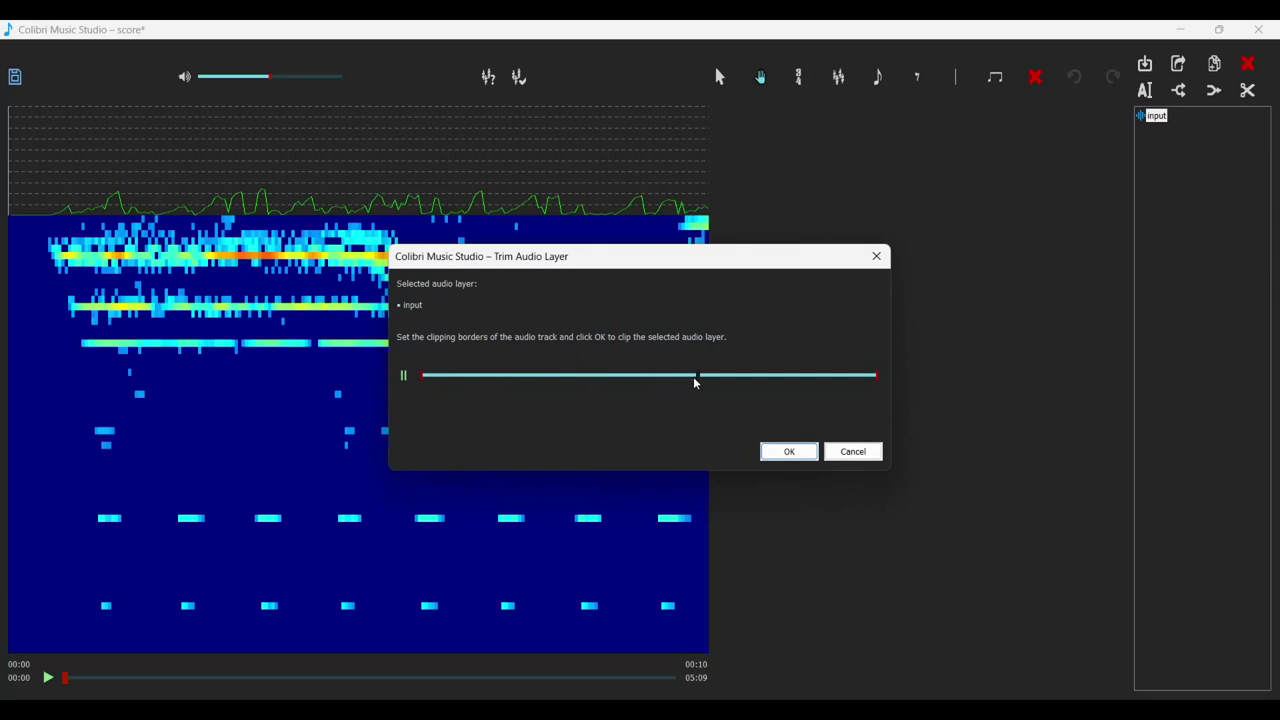
left_click(404, 377)
left_click_drag(877, 381, 705, 384)
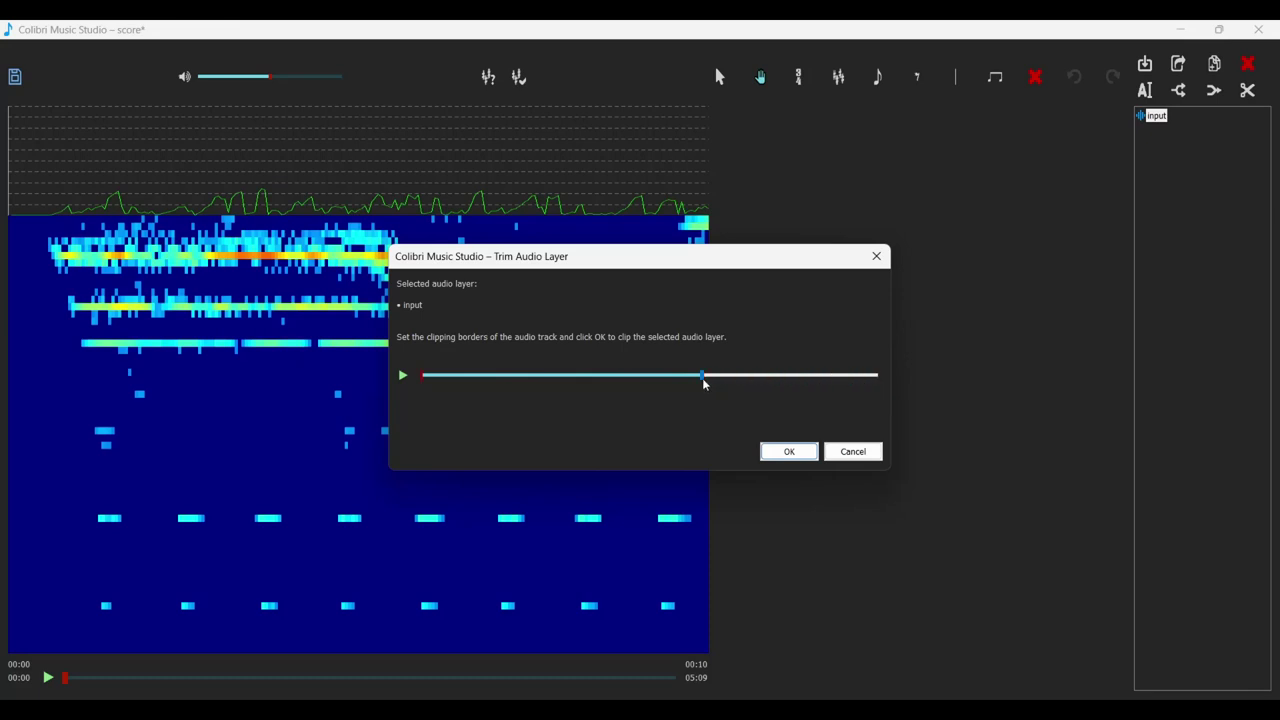
left_click(804, 459)
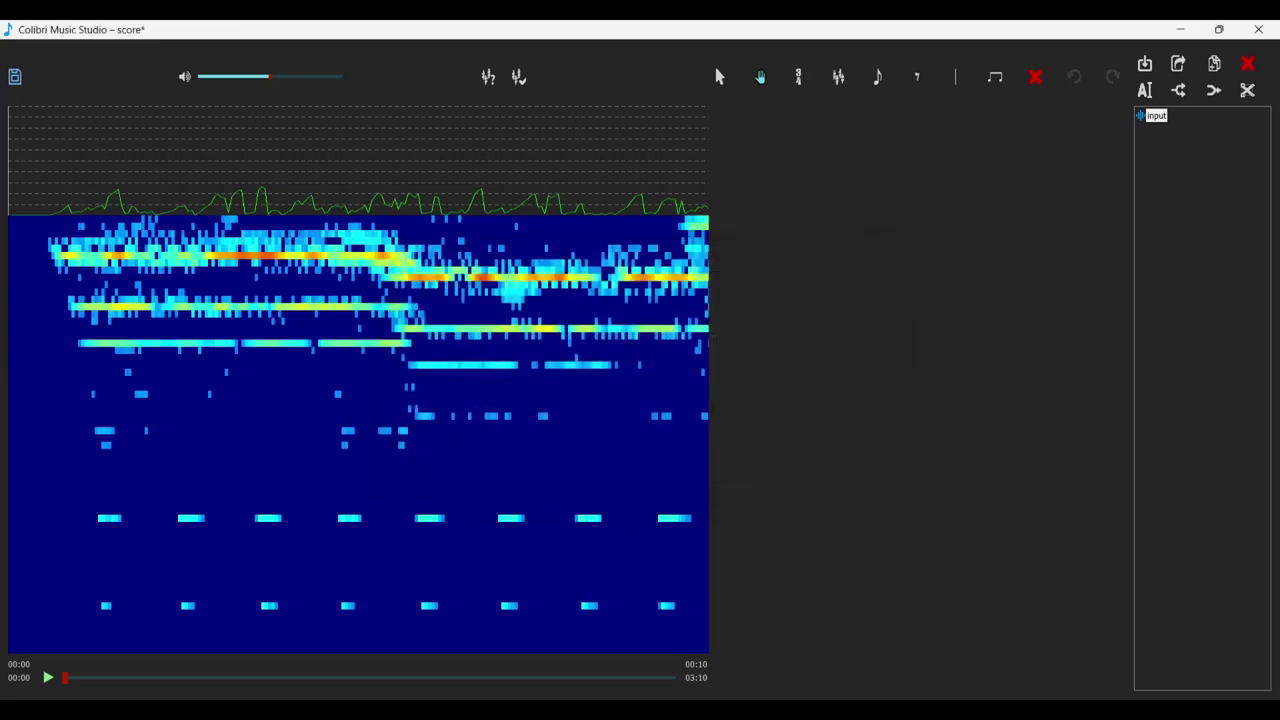
left_click(15, 77)
Split the "input" audio layer into instruments, vocals and drums, and save the project.
left_click(1182, 116)
left_click(1180, 91)
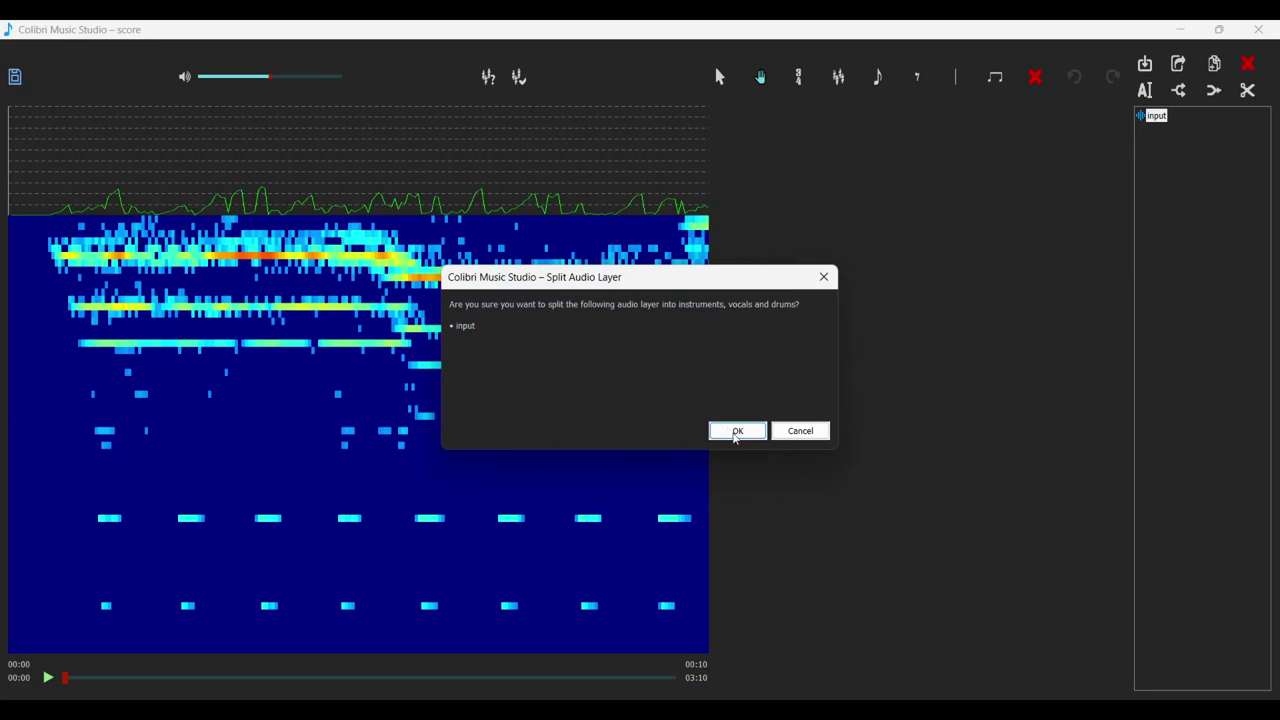
left_click(740, 437)
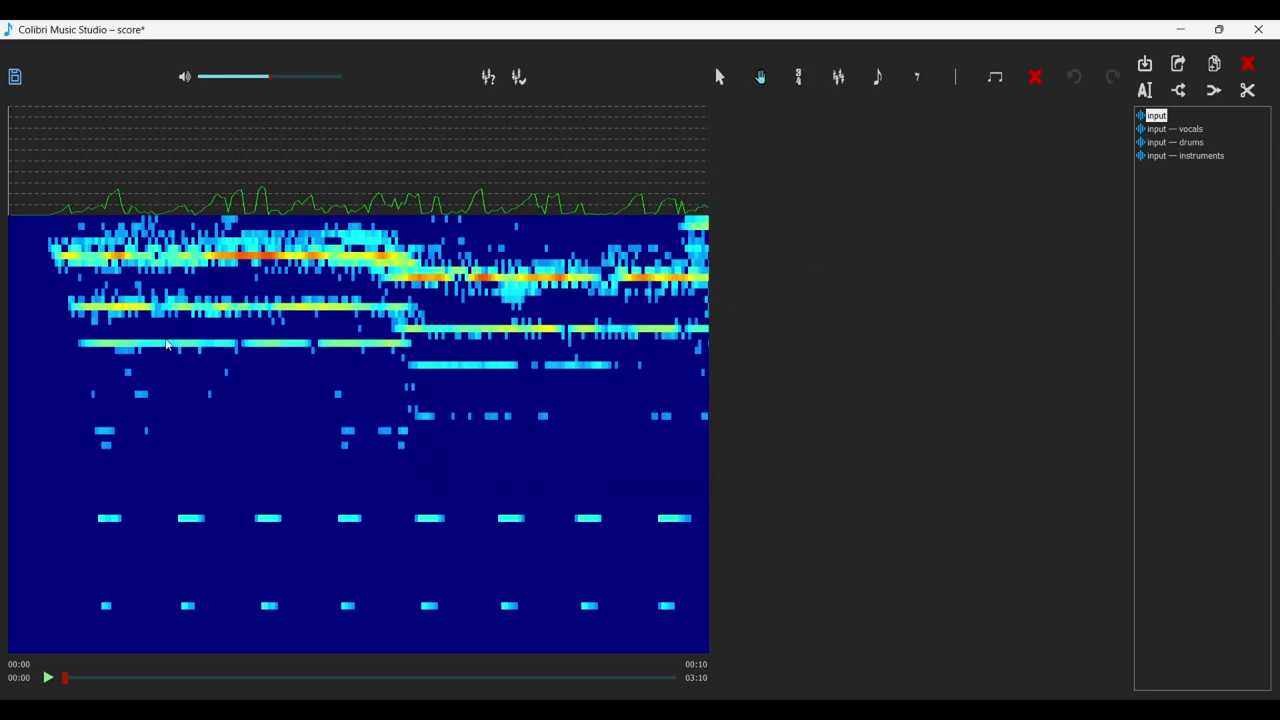
left_click(14, 79)
Review the "input" layer and its vocals, drums and instruments layers one by one, returning the playback position to the start each time.
mouse_move(486, 226)
left_click(71, 680)
mouse_move(71, 680)
left_mouse_down()
mouse_move(259, 670)
mouse_move(56, 673)
left_mouse_up()
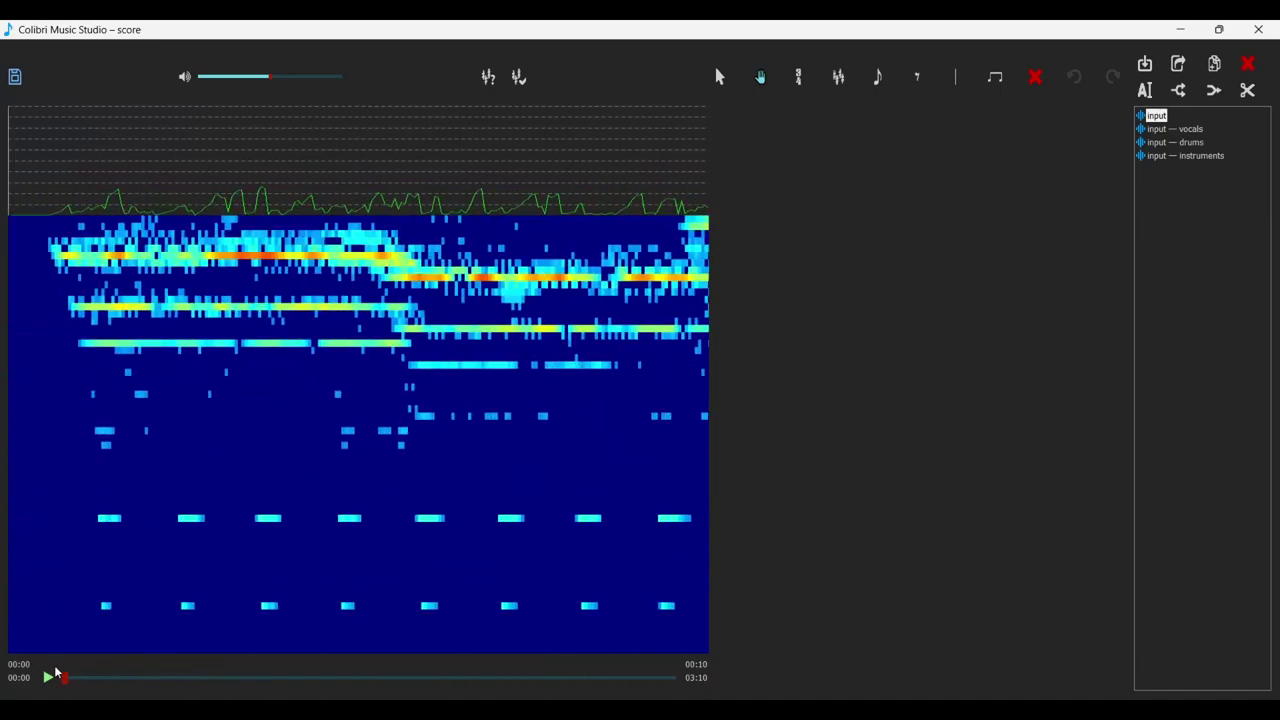
left_click(1164, 130)
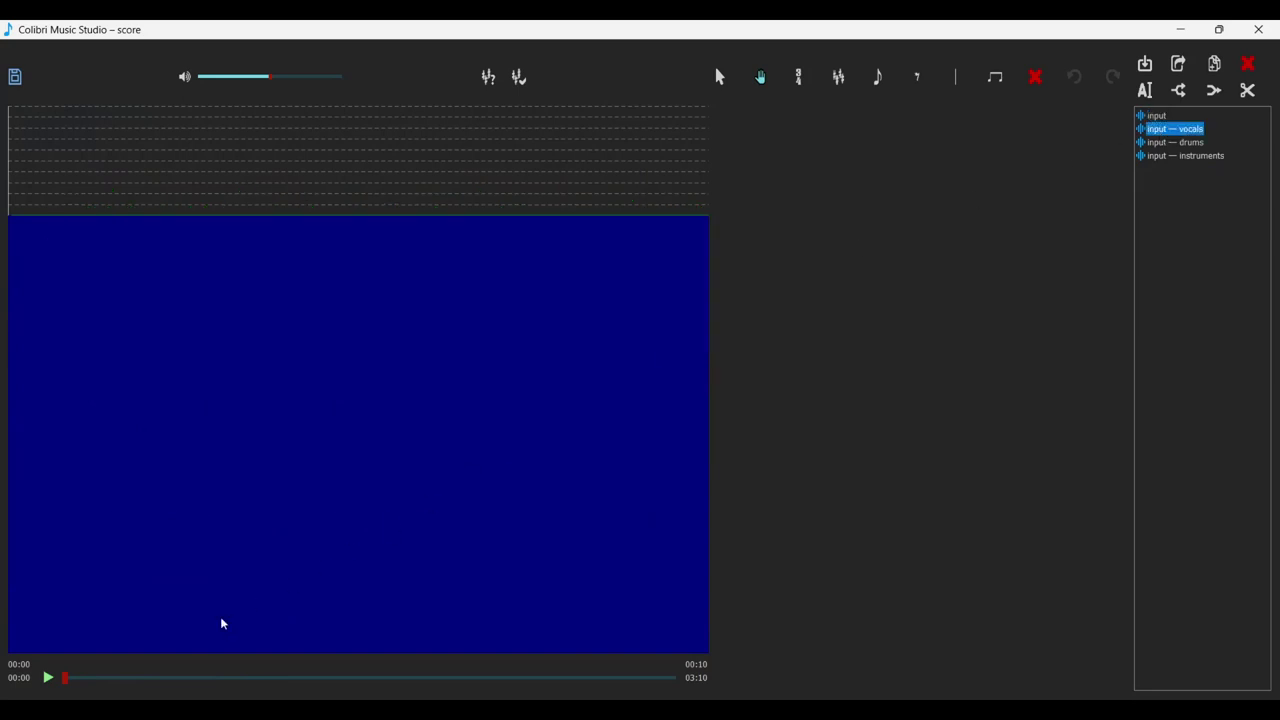
mouse_move(65, 681)
left_mouse_down()
mouse_move(220, 677)
mouse_move(49, 686)
left_mouse_up()
left_click(1175, 143)
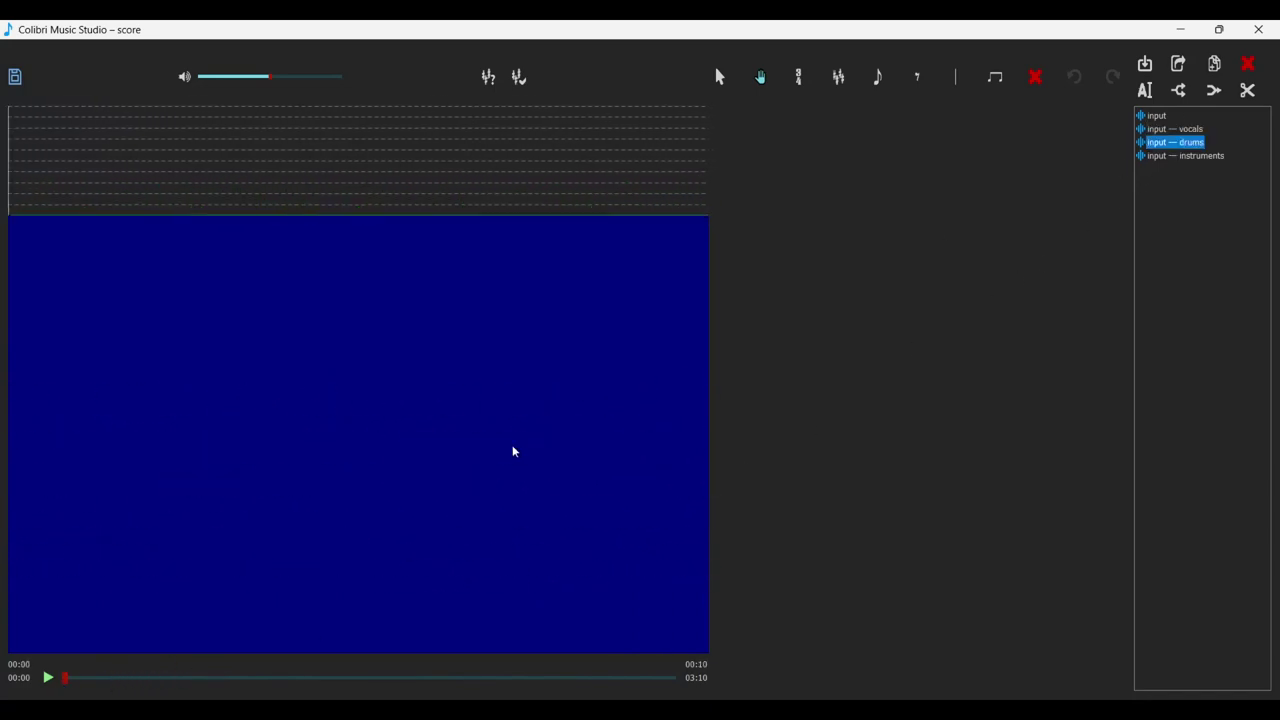
mouse_move(62, 681)
left_mouse_down()
mouse_move(419, 652)
mouse_move(644, 662)
mouse_move(340, 660)
mouse_move(46, 679)
left_mouse_up()
left_click(1176, 156)
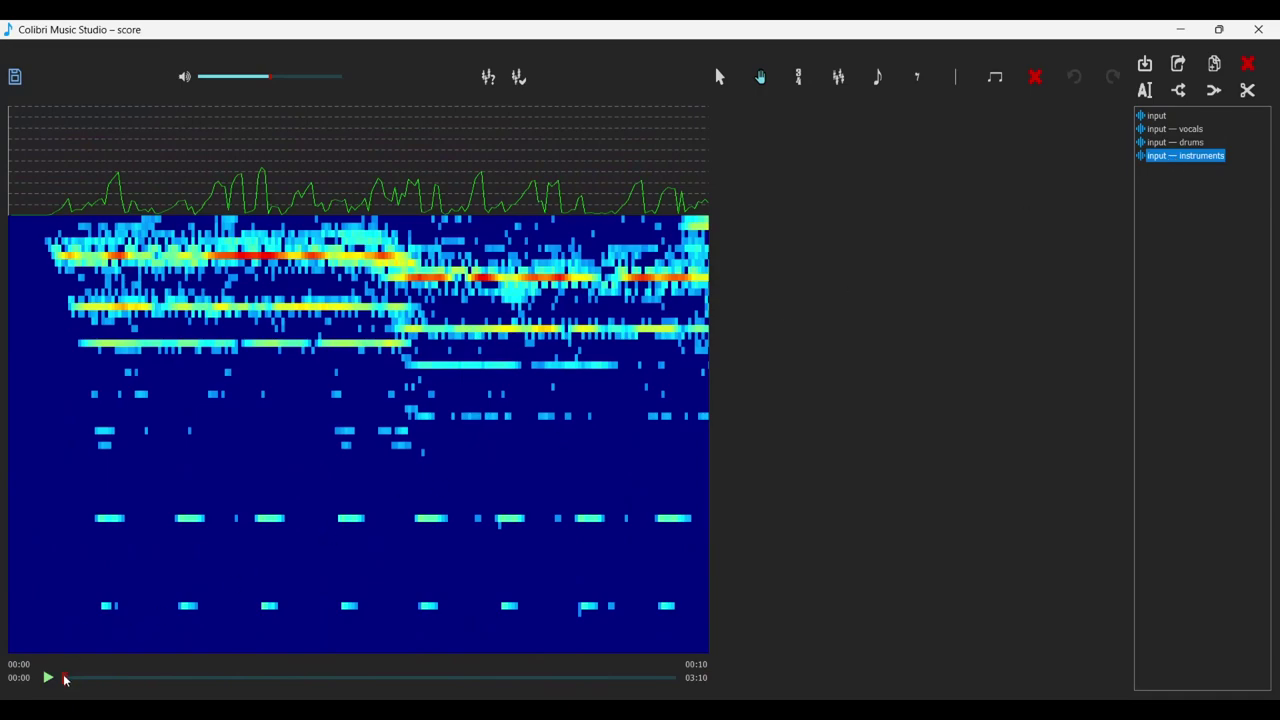
mouse_move(66, 679)
left_mouse_down()
mouse_move(362, 679)
mouse_move(46, 678)
left_mouse_up()
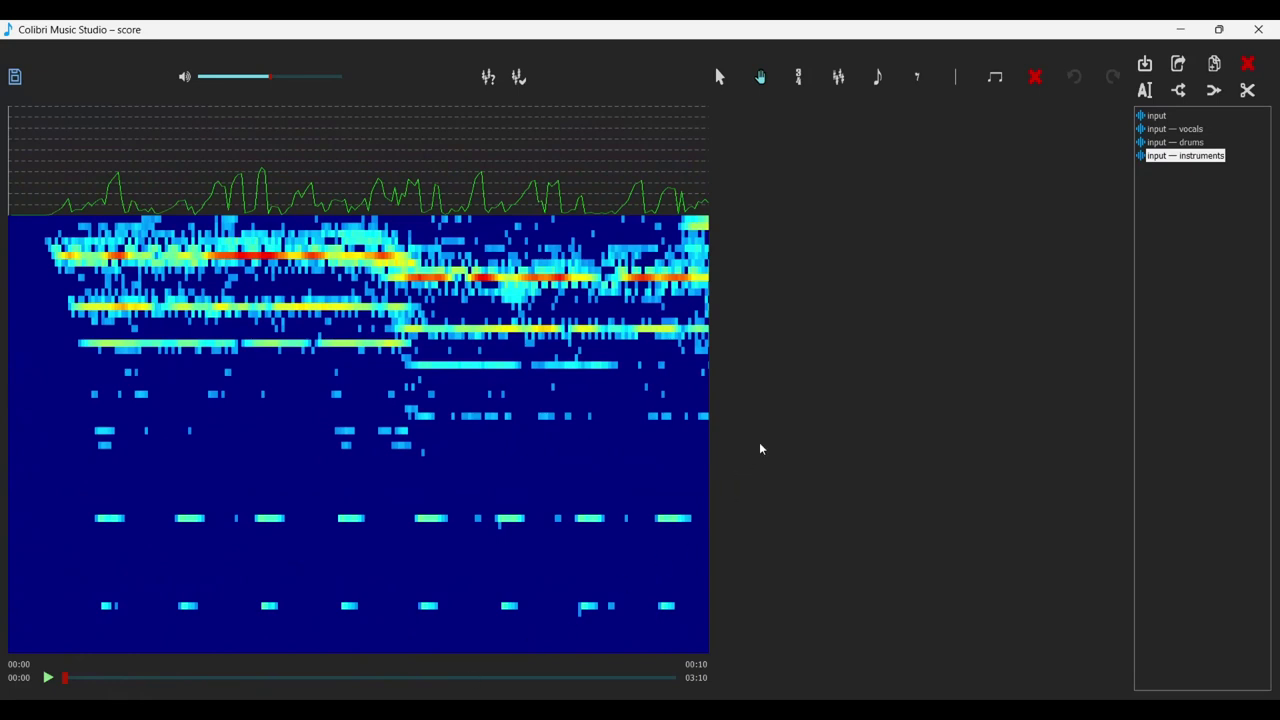
Detect the key signature of the full "input" layer and close the results.
left_click(1156, 116)
left_click(488, 78)
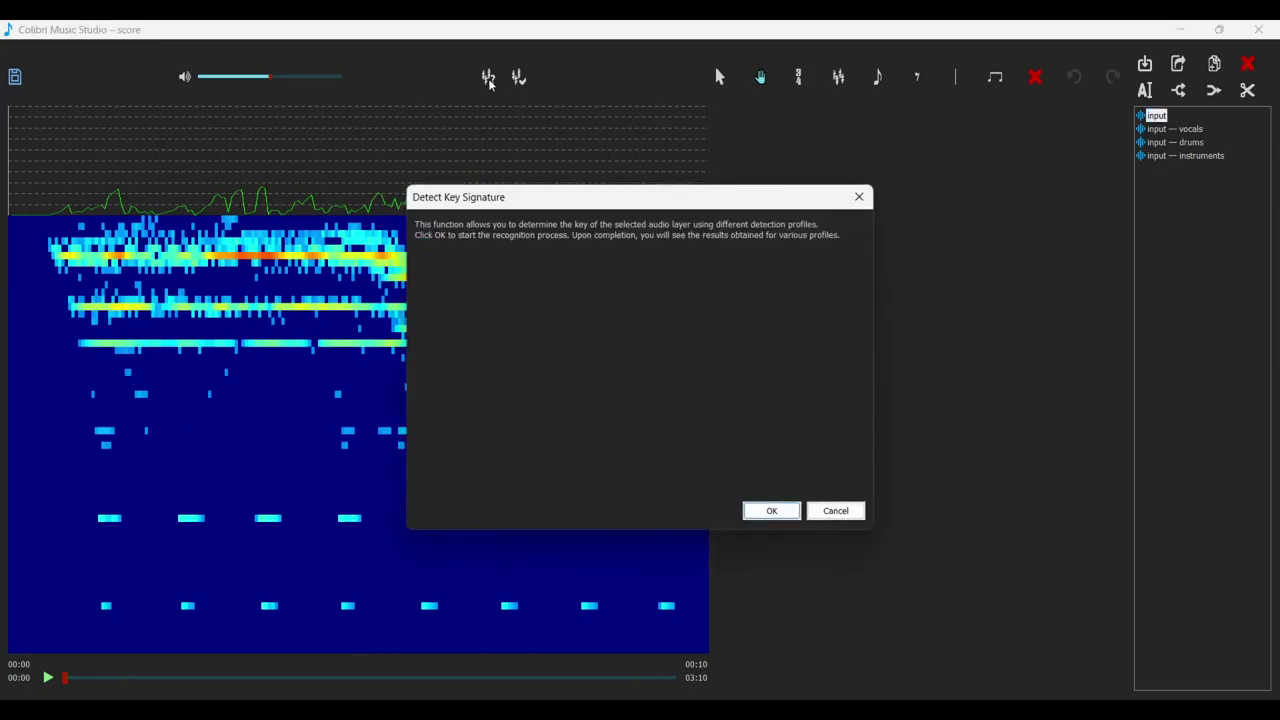
left_click(771, 511)
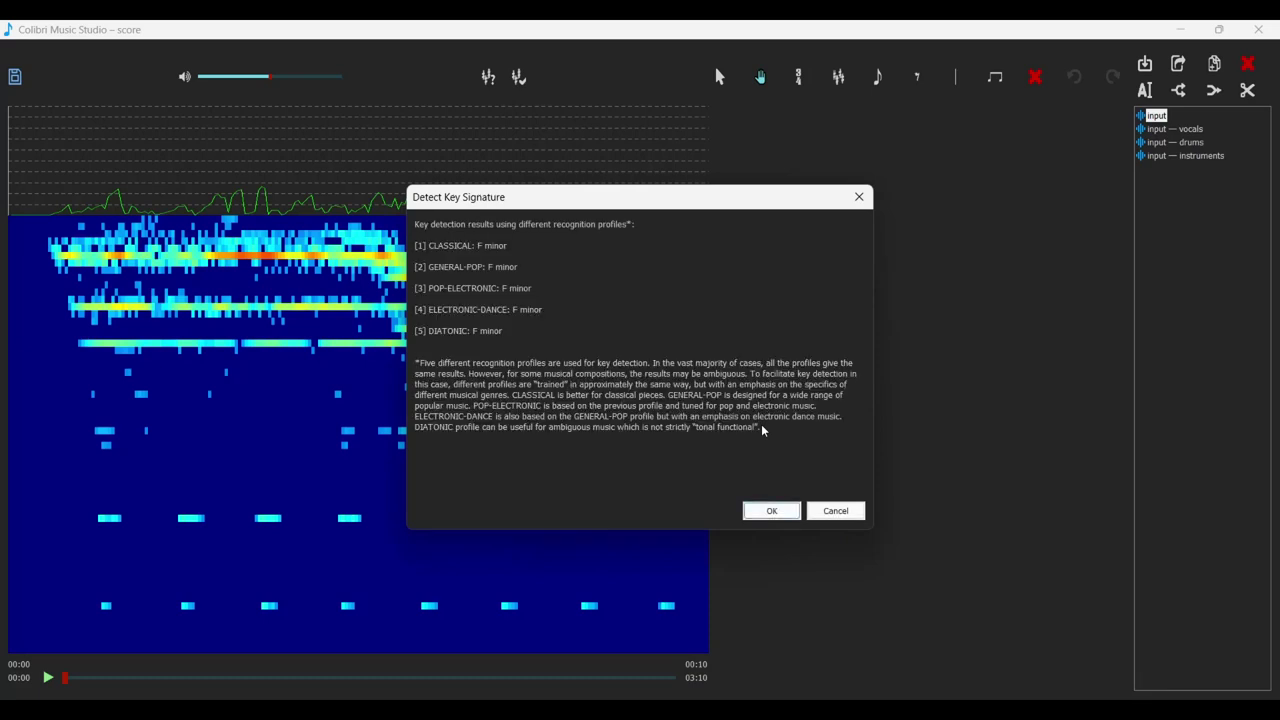
left_click(771, 511)
Detect the key signature of the "input — vocals" layer and close the results.
left_click(1166, 130)
left_click(490, 78)
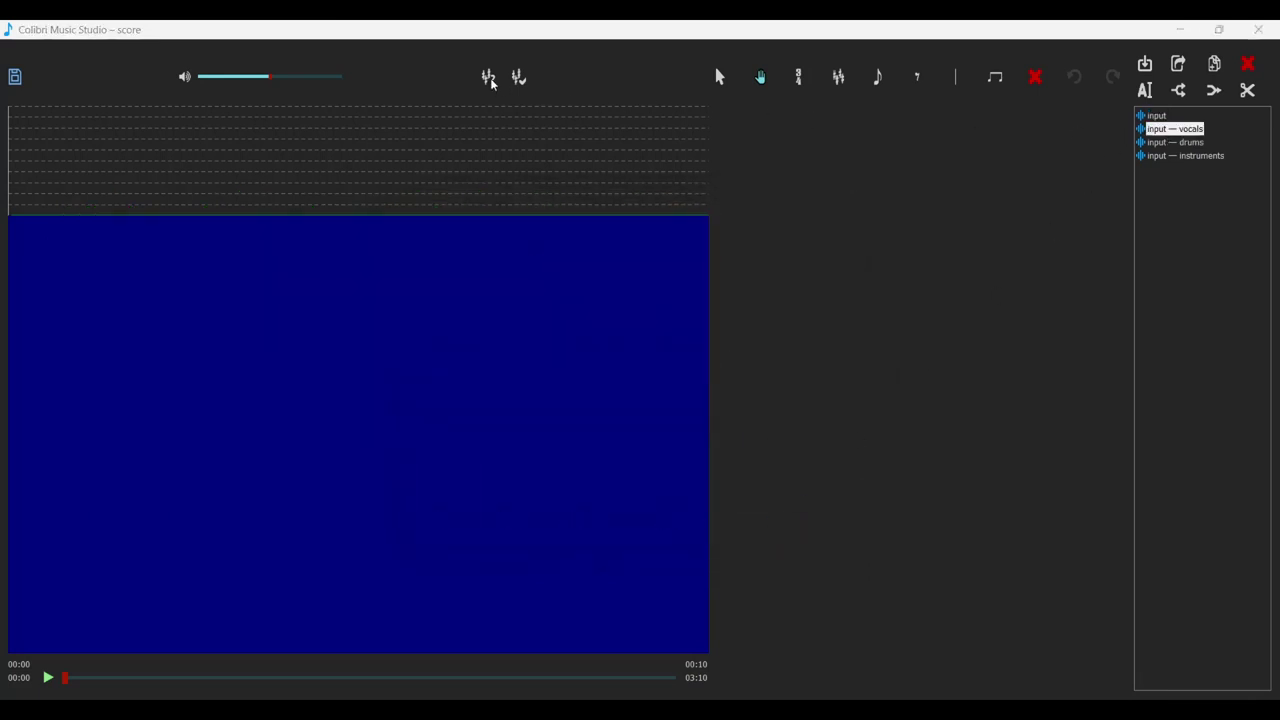
left_click(759, 515)
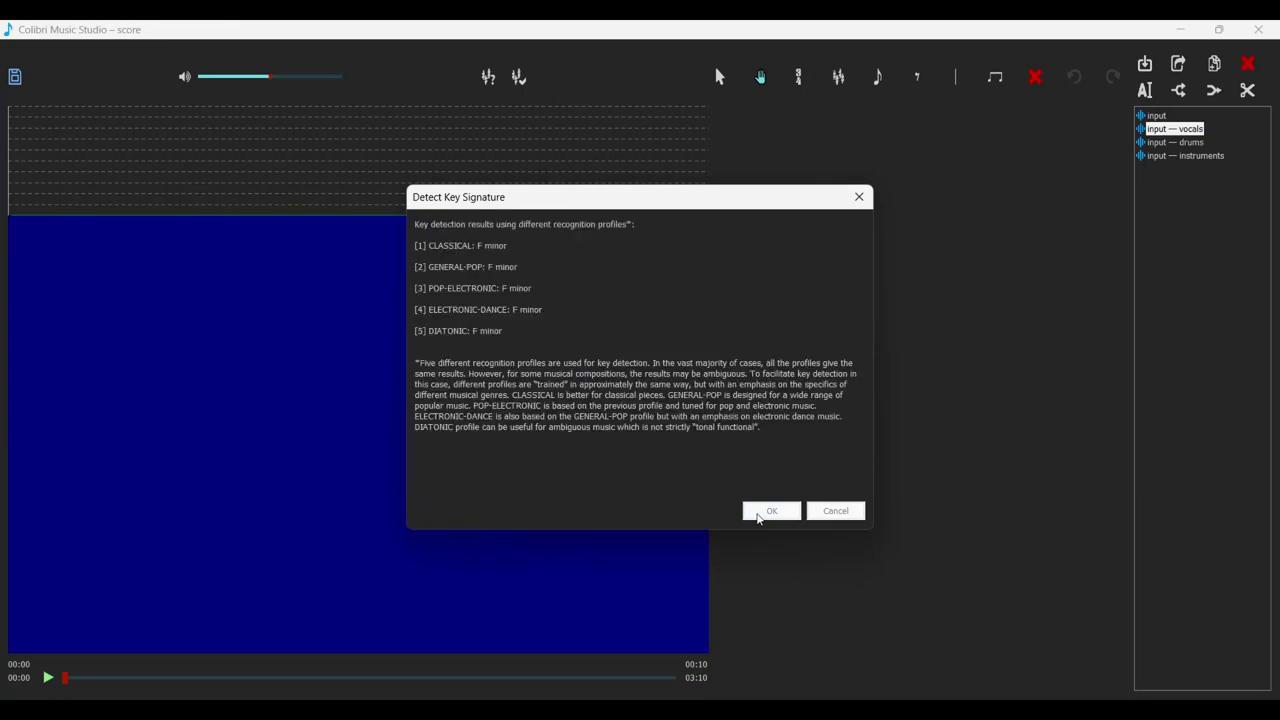
left_click(770, 511)
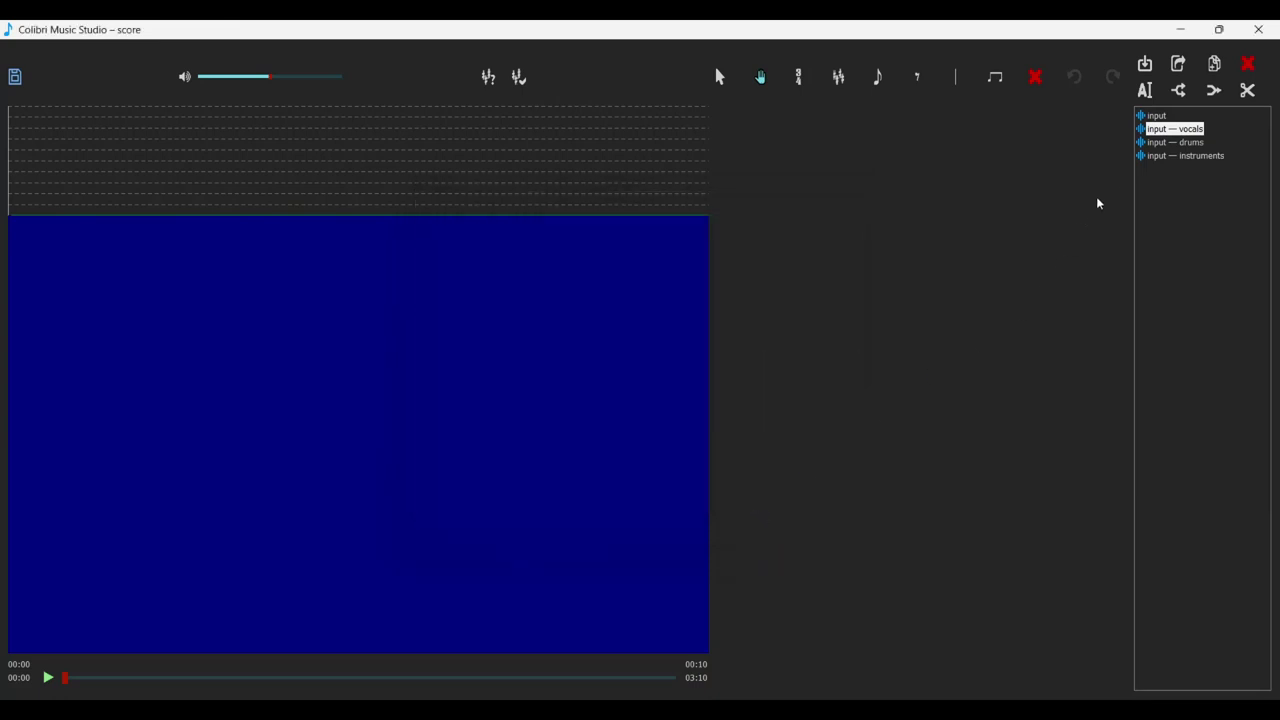
Detect the key signature of the "input — instruments" layer and close the results.
left_click(1153, 157)
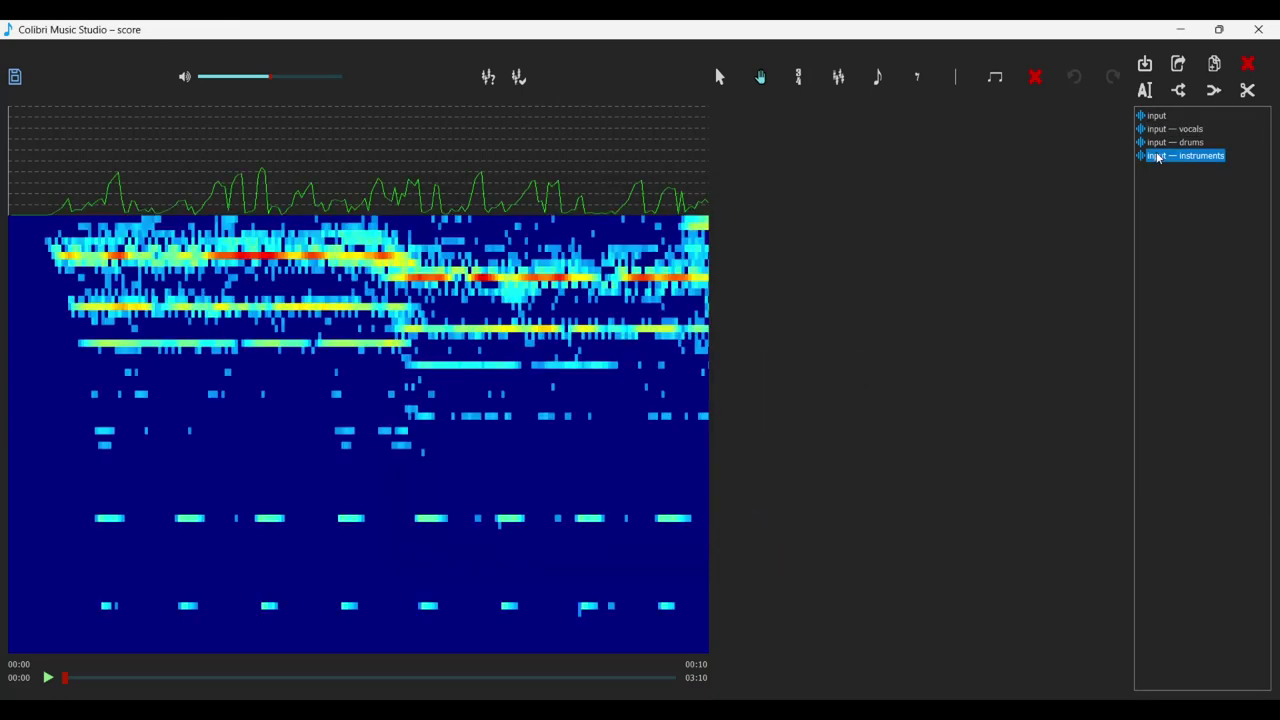
left_click(488, 79)
left_click(770, 511)
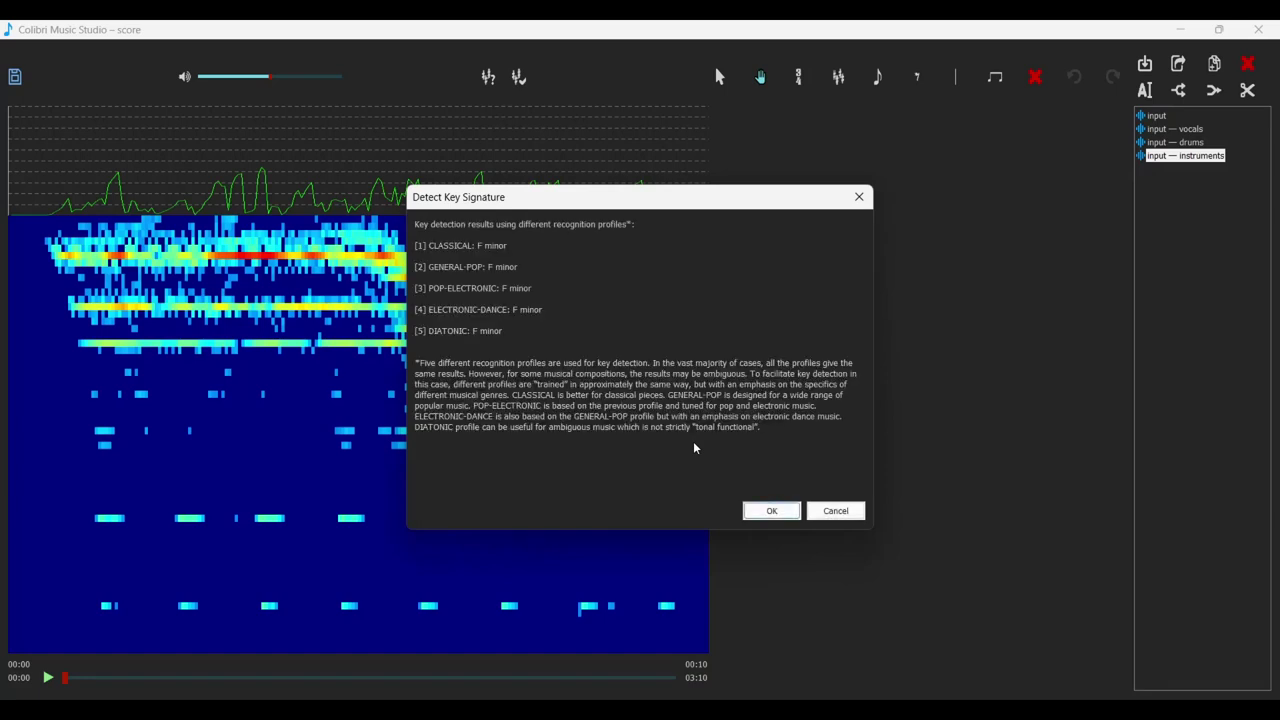
left_click(770, 511)
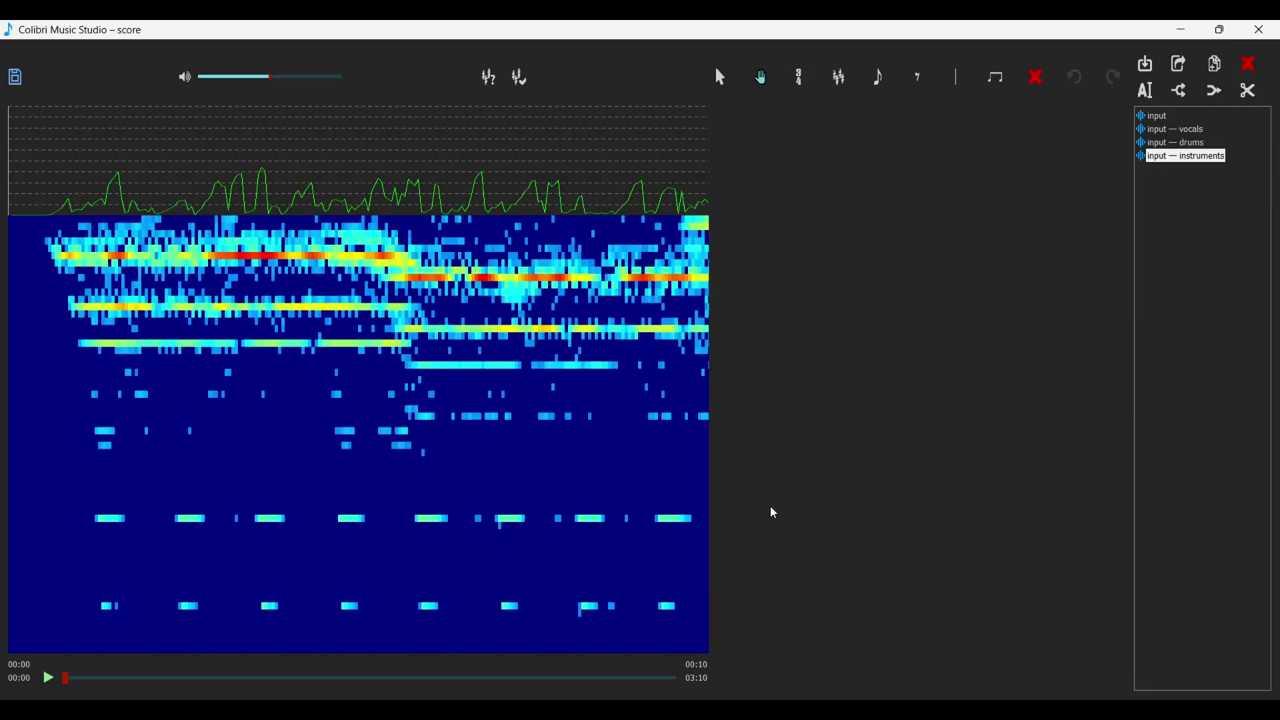
Create a layer named "output.piano" with its energy graph from "input", histogram from "input — instruments", and one staff in clef G.
left_click(1214, 64)
left_click(781, 272)
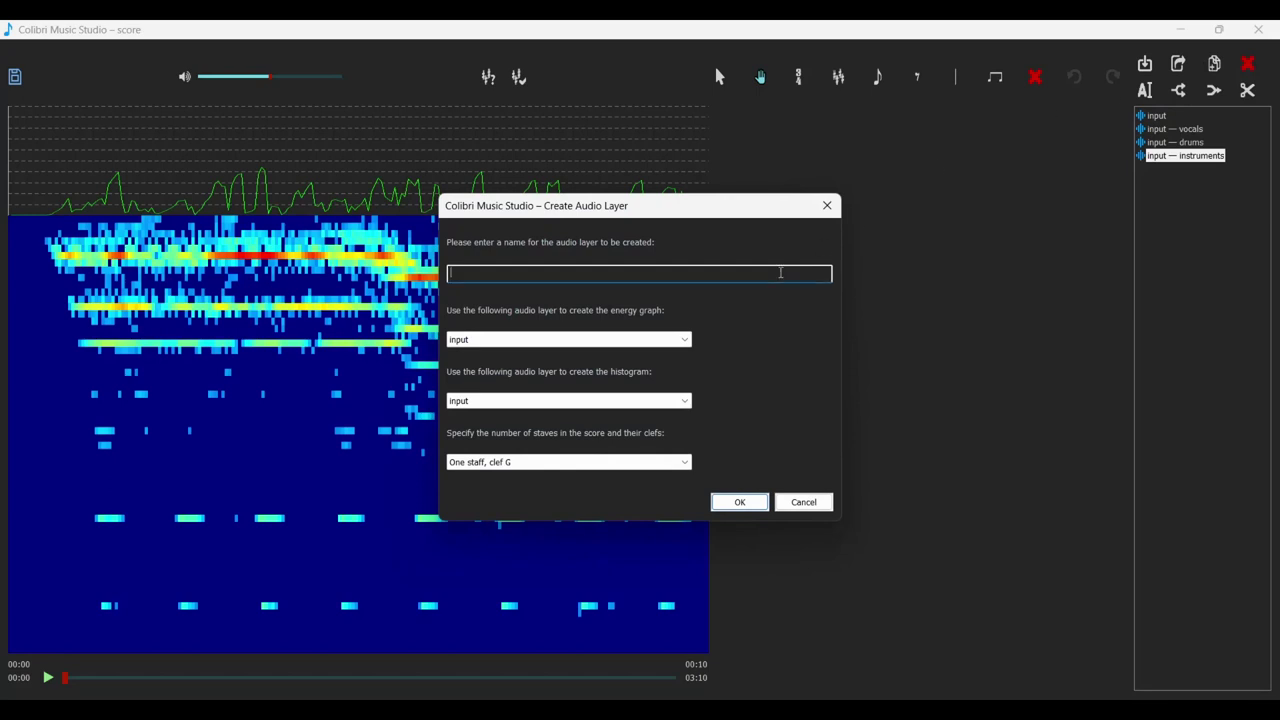
type("output.")
type("piano")
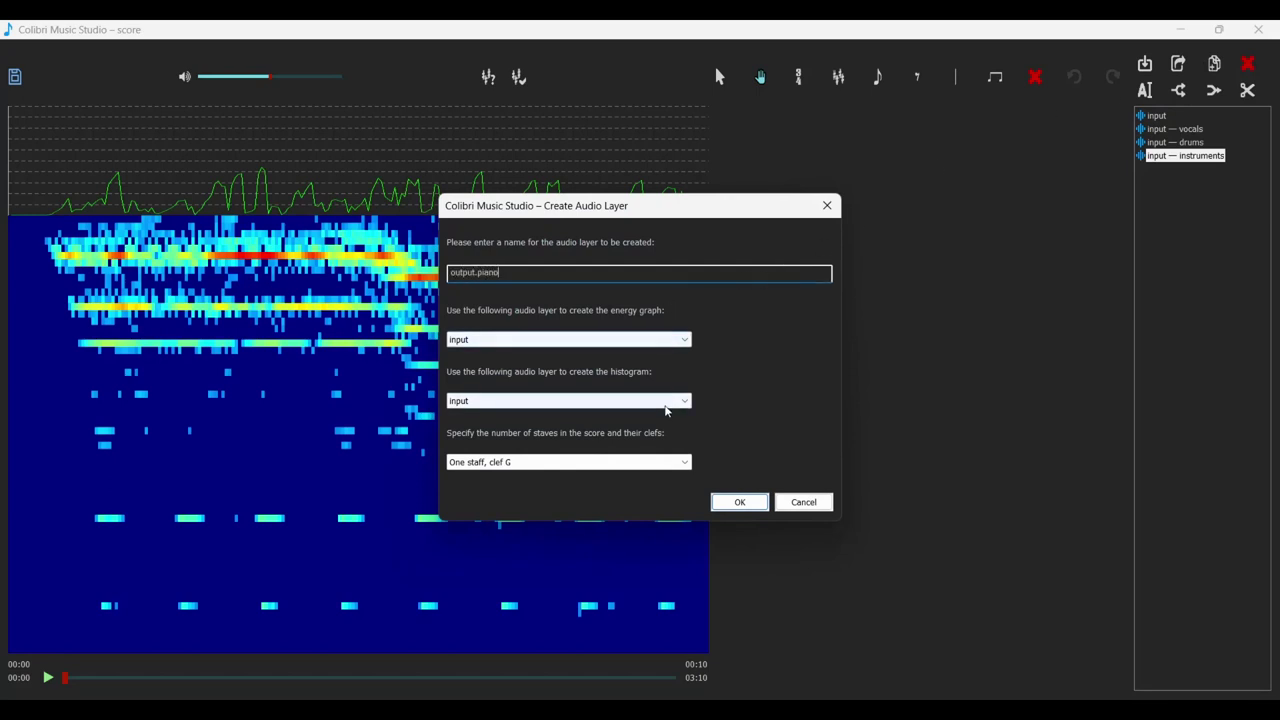
left_click(670, 403)
left_click(548, 450)
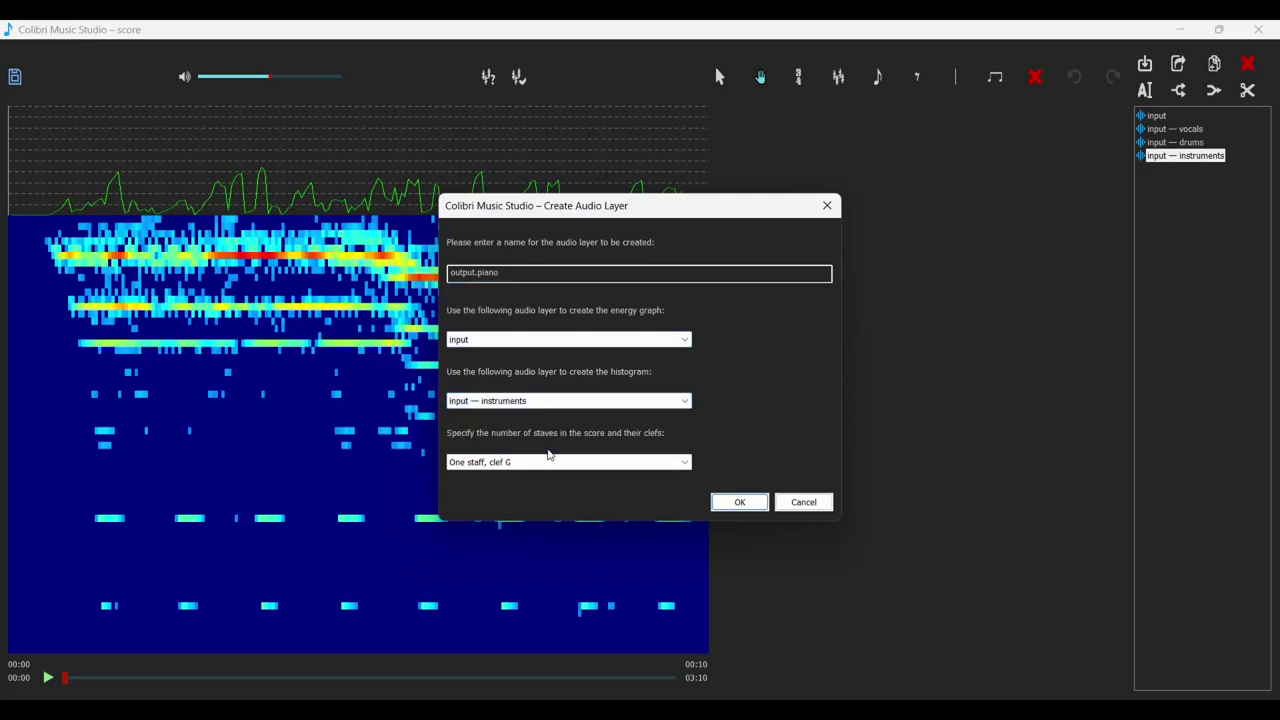
left_click(737, 503)
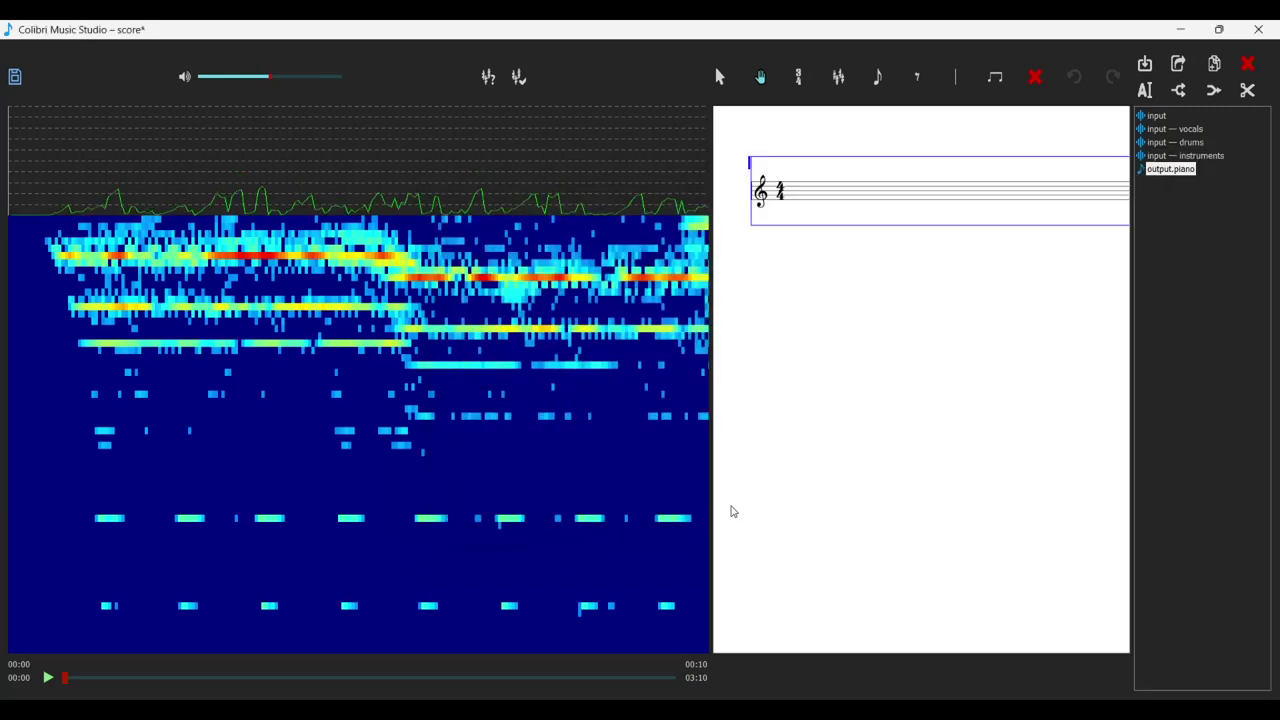
Create a layer named "output.bass" with its energy graph from "input", histogram from "input — instruments", and one staff in clef F.
left_click(1214, 64)
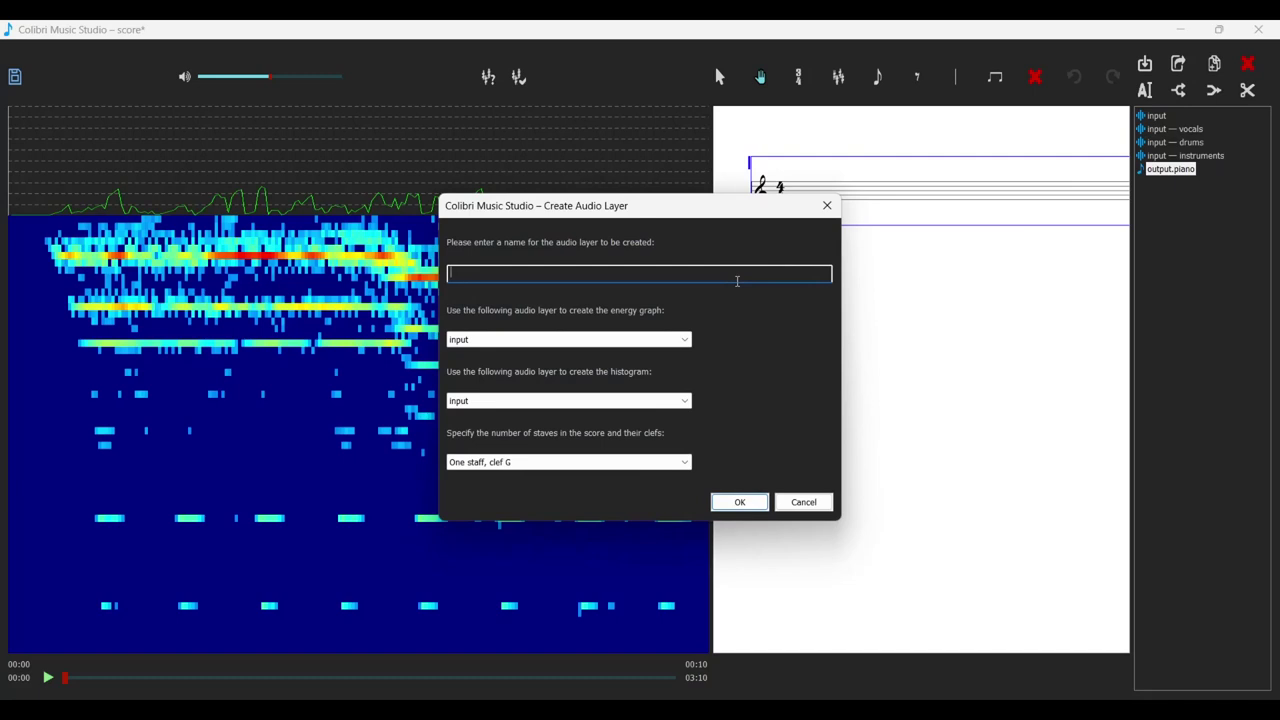
type("output.bass")
left_click(684, 401)
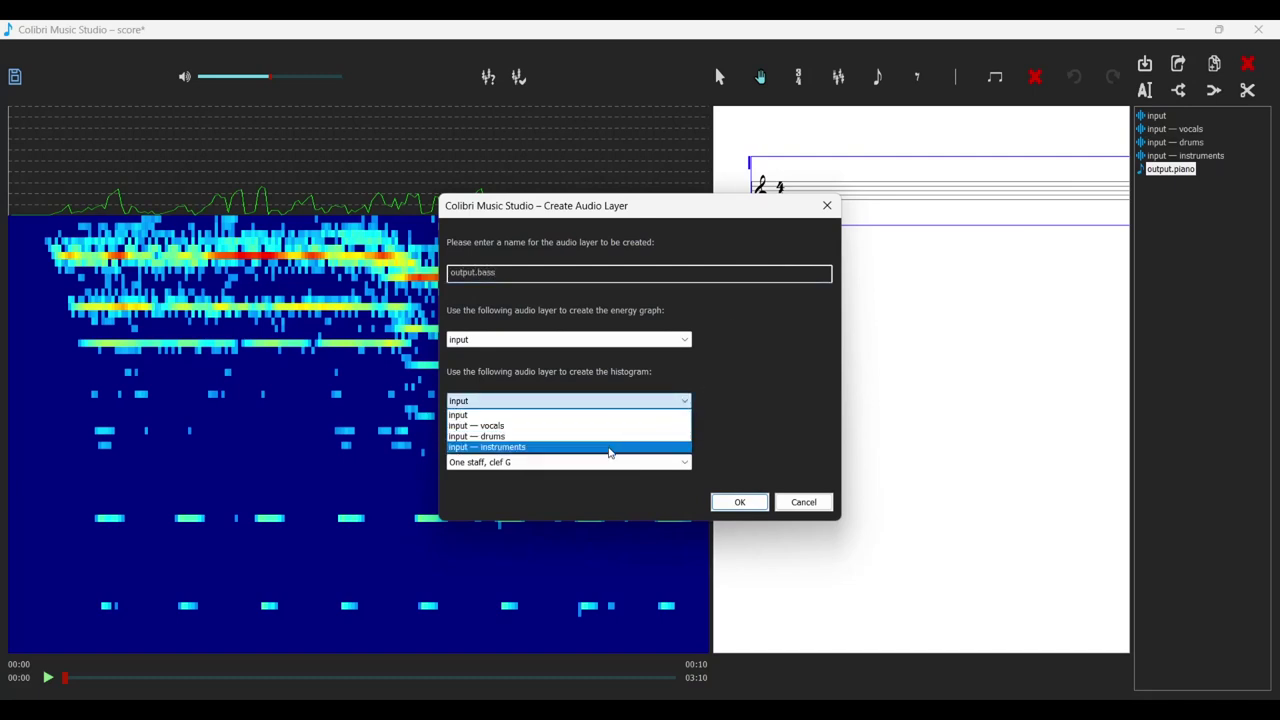
left_click(605, 447)
left_click(600, 463)
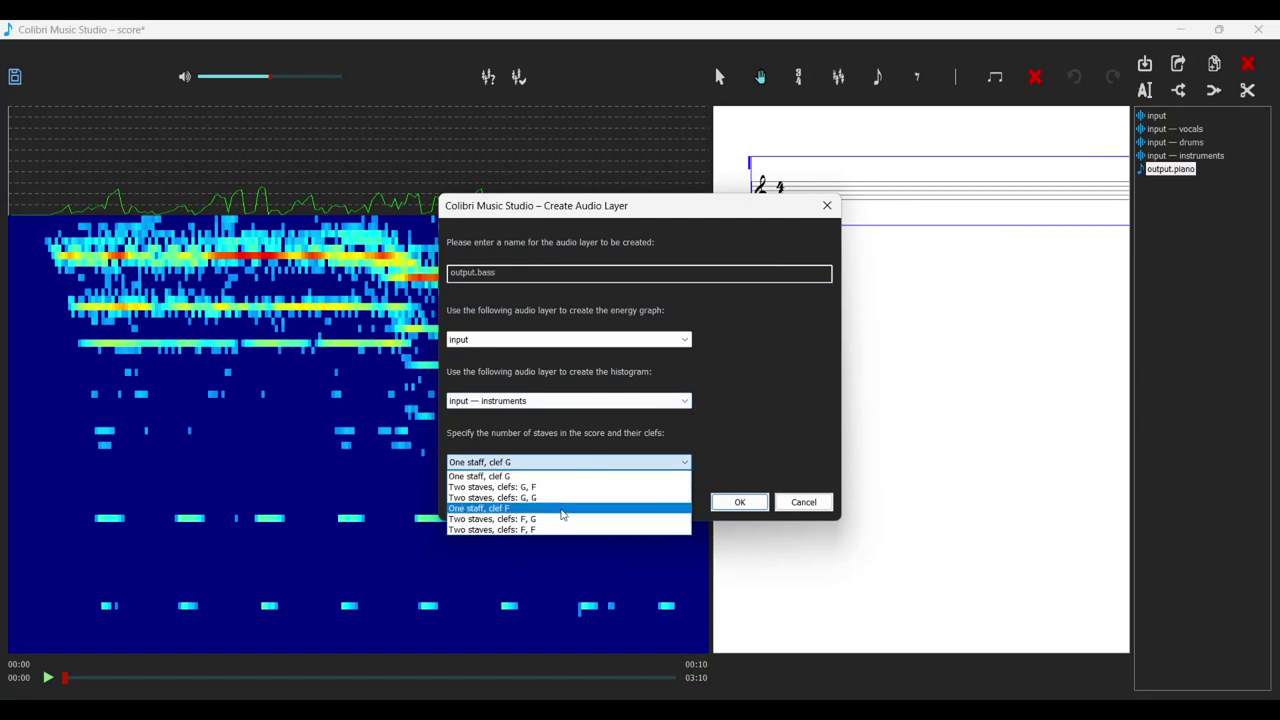
left_click(573, 509)
left_click(739, 506)
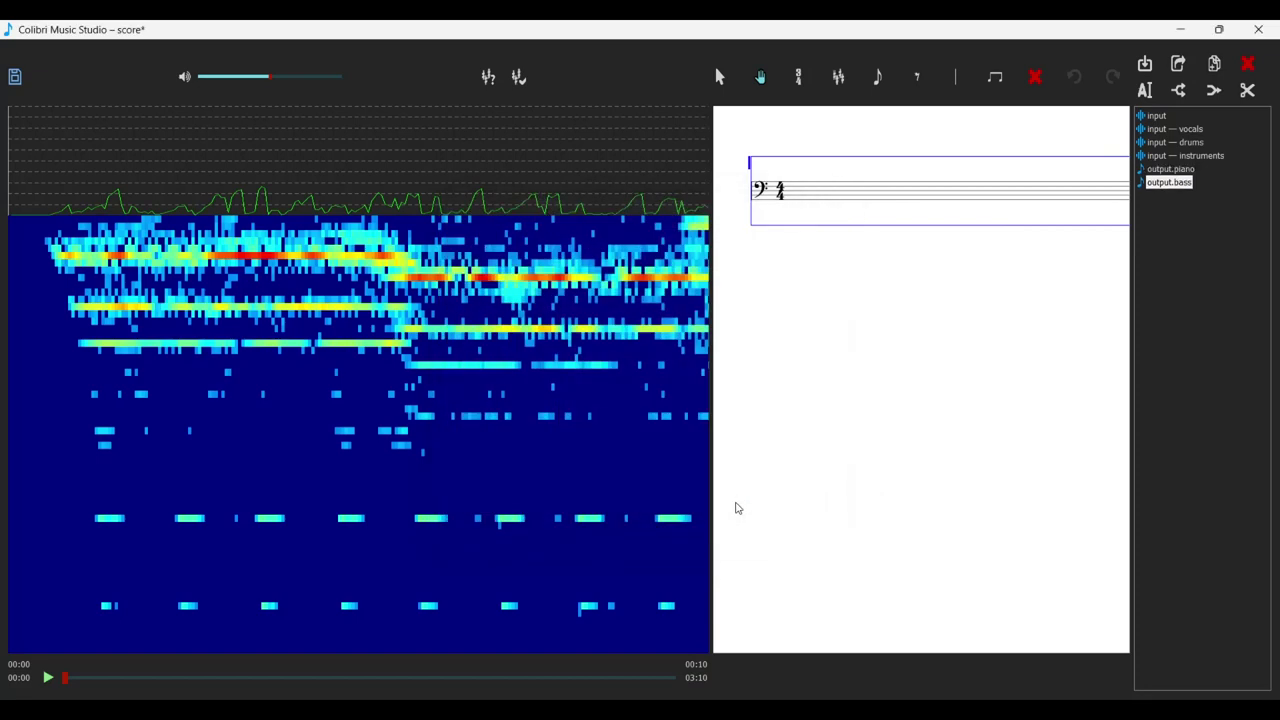
Create a layer named "output.vocals" with its energy graph from "input", histogram from "input — vocals", and one staff in clef G.
left_click(1218, 66)
left_click(789, 271)
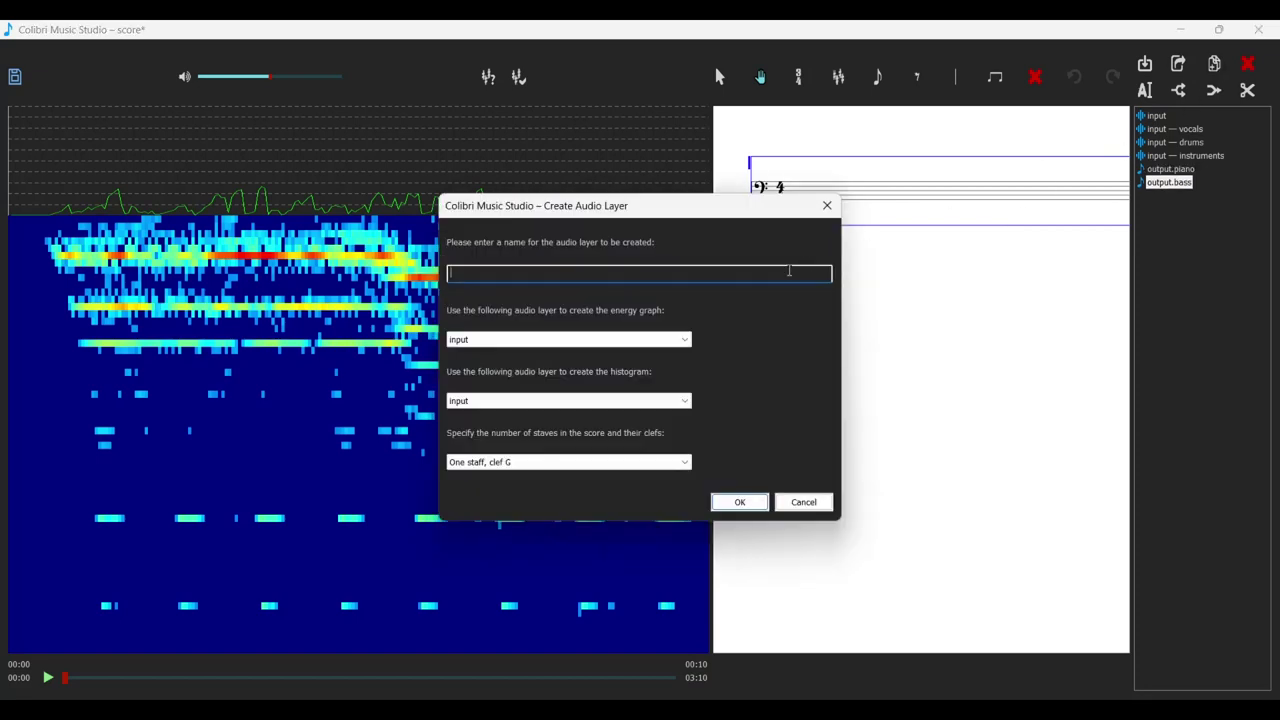
type("output.vocals")
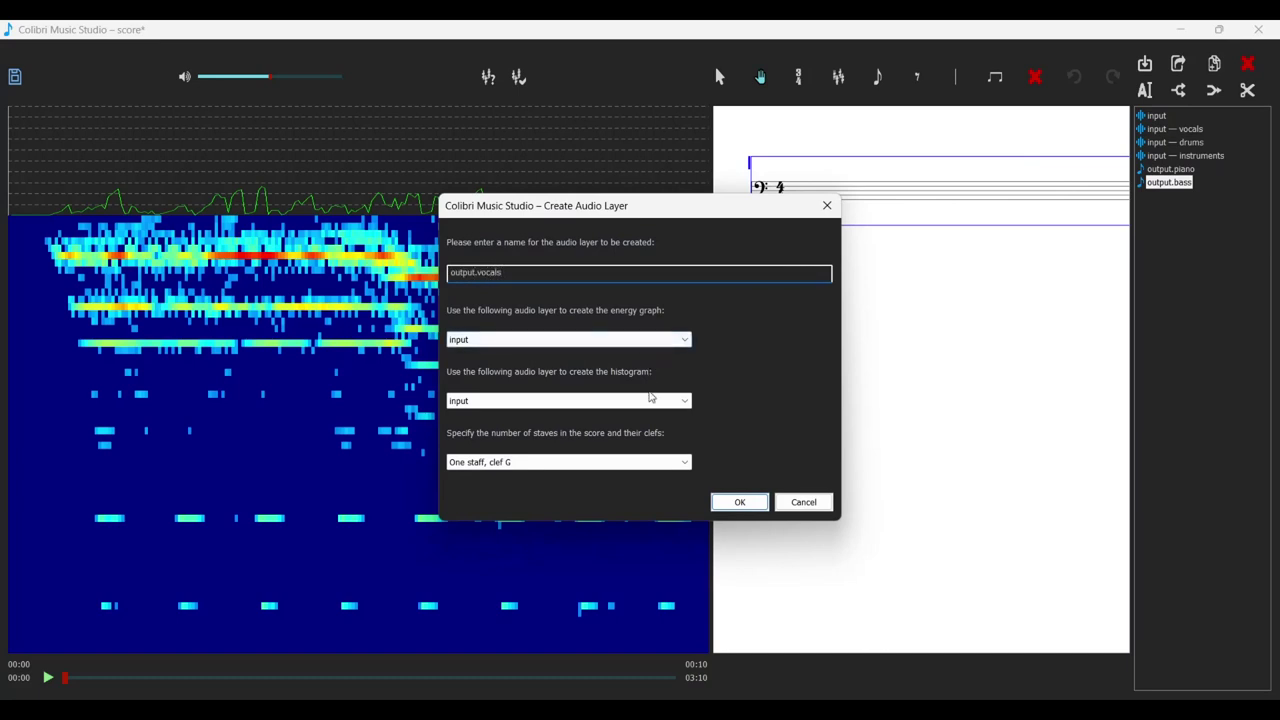
left_click(650, 402)
left_click(490, 425)
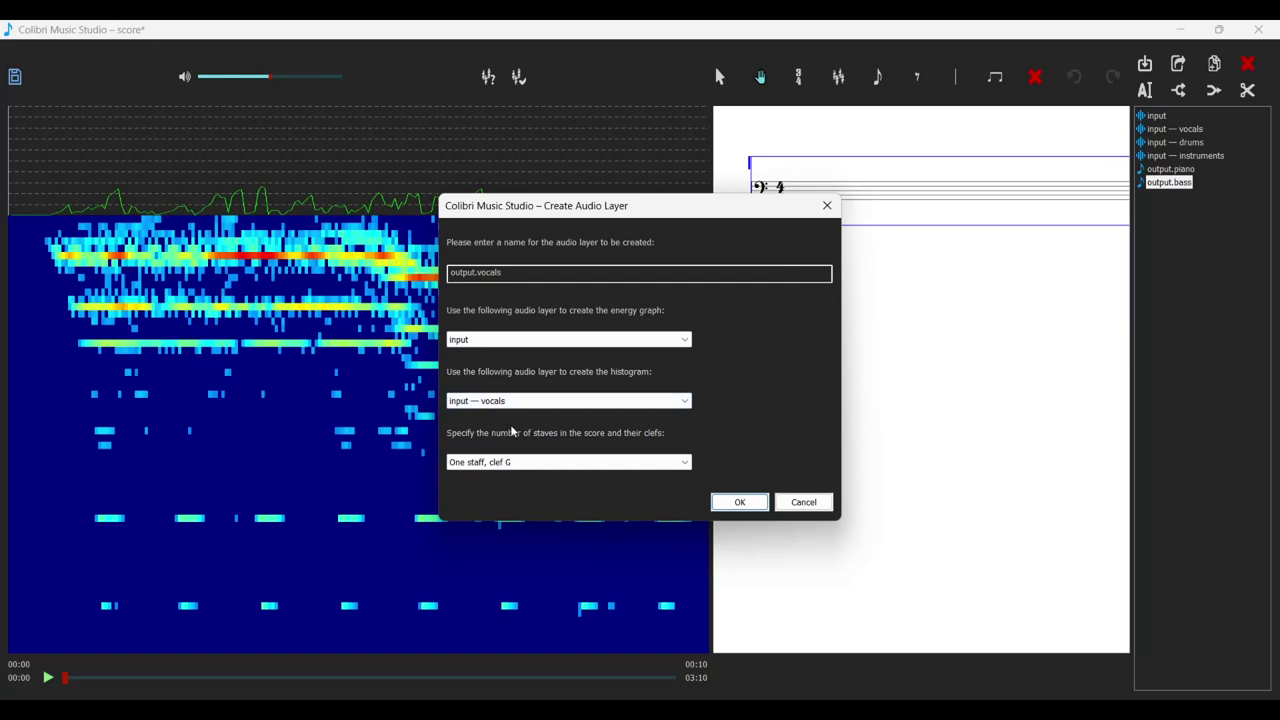
left_click(737, 504)
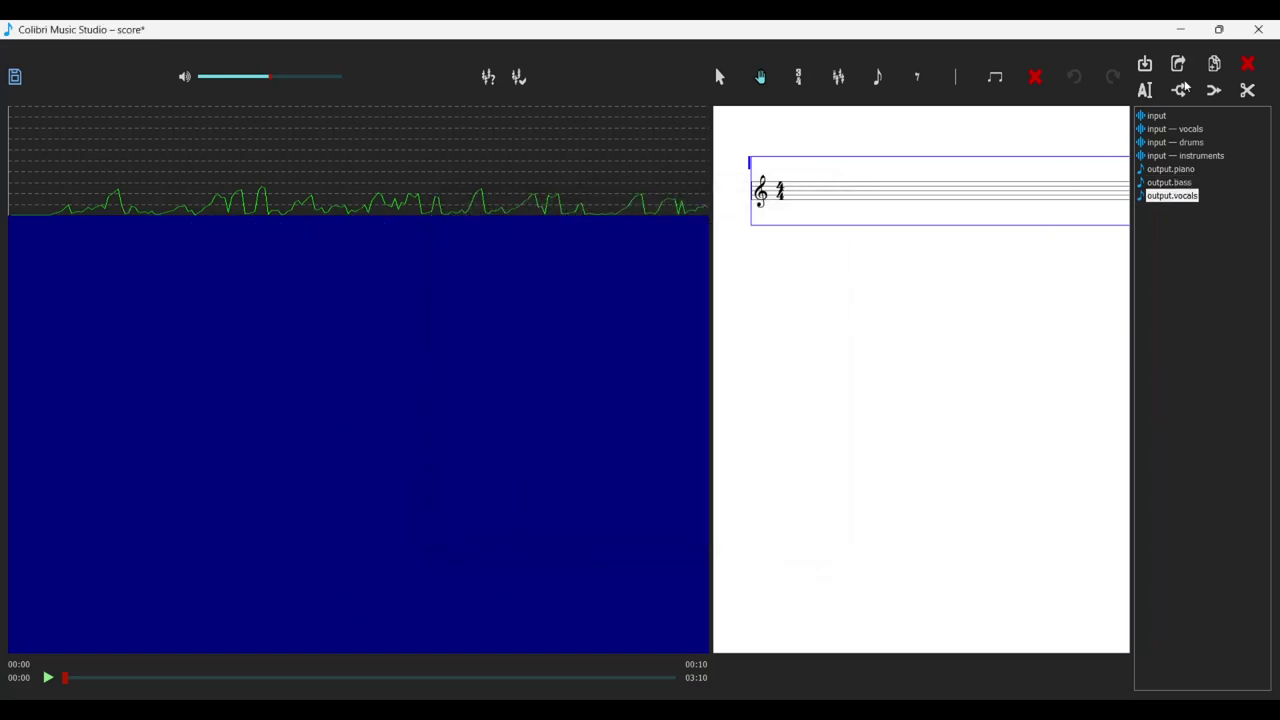
Create a layer named "output.cello" with its energy graph from "input", histogram from "input — instruments", and one staff in clef F.
left_click(1213, 63)
type("output")
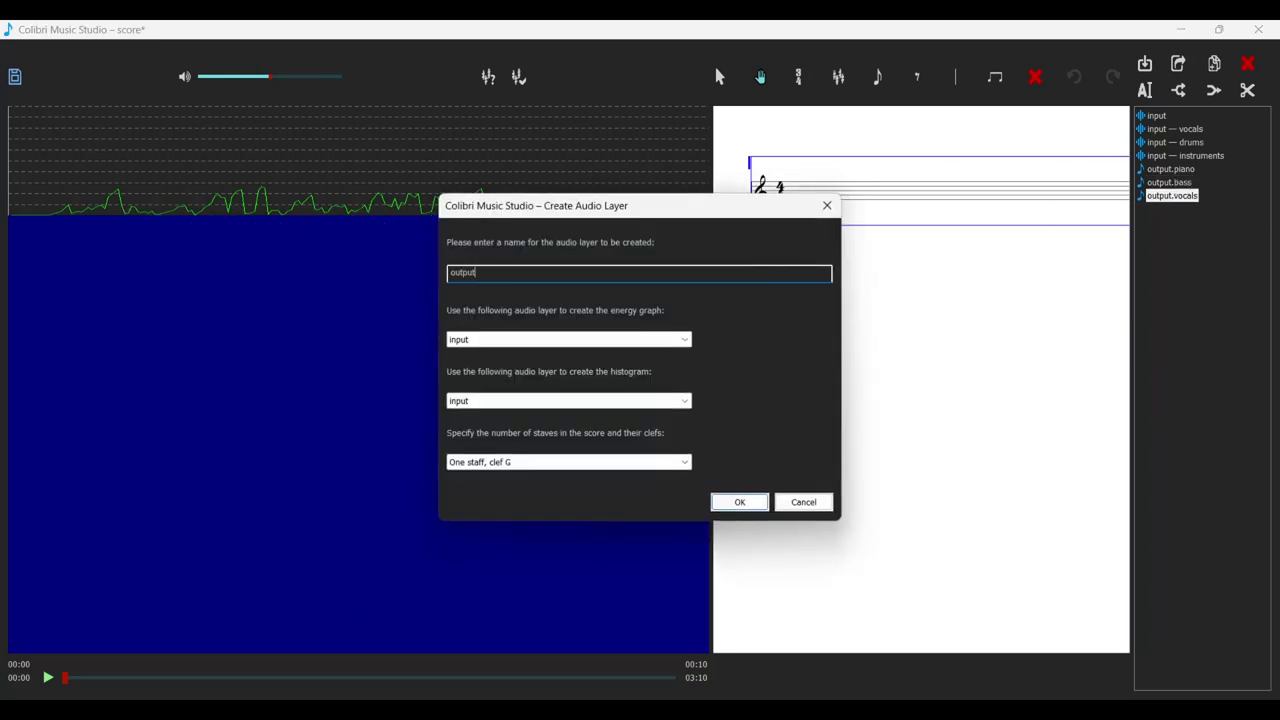
type(".cello")
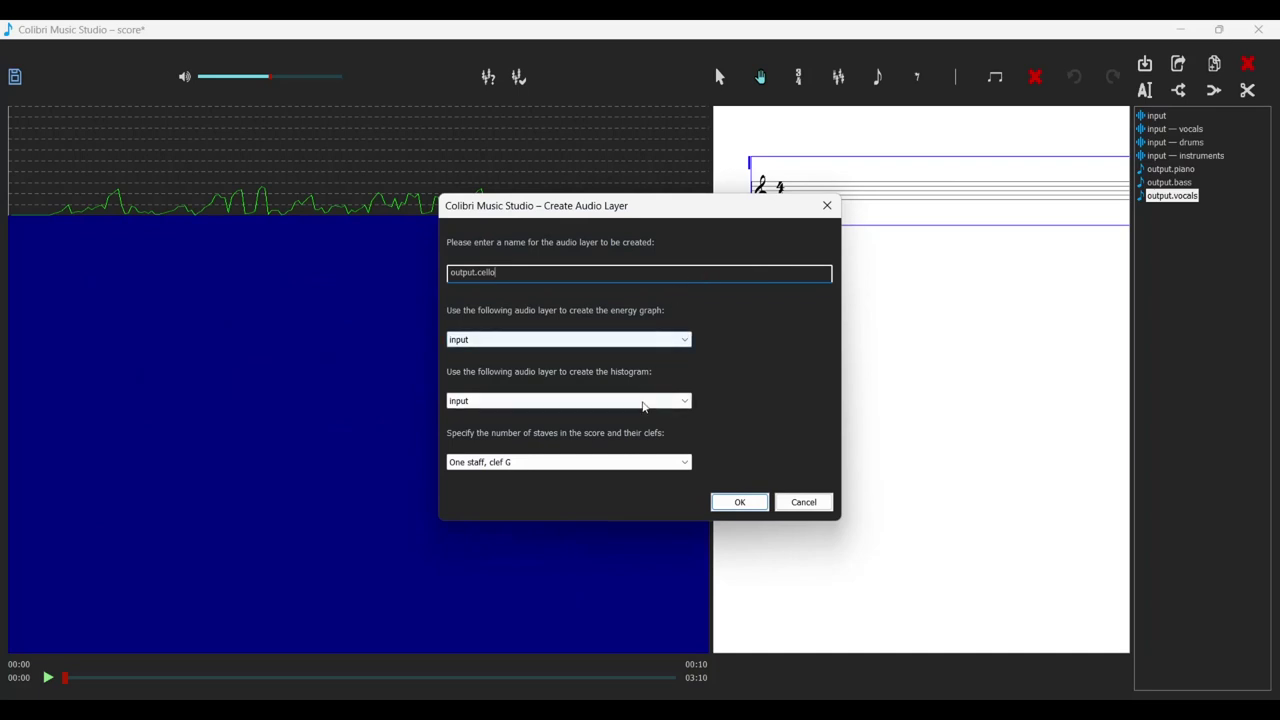
left_click(644, 402)
left_click(600, 447)
left_click(600, 462)
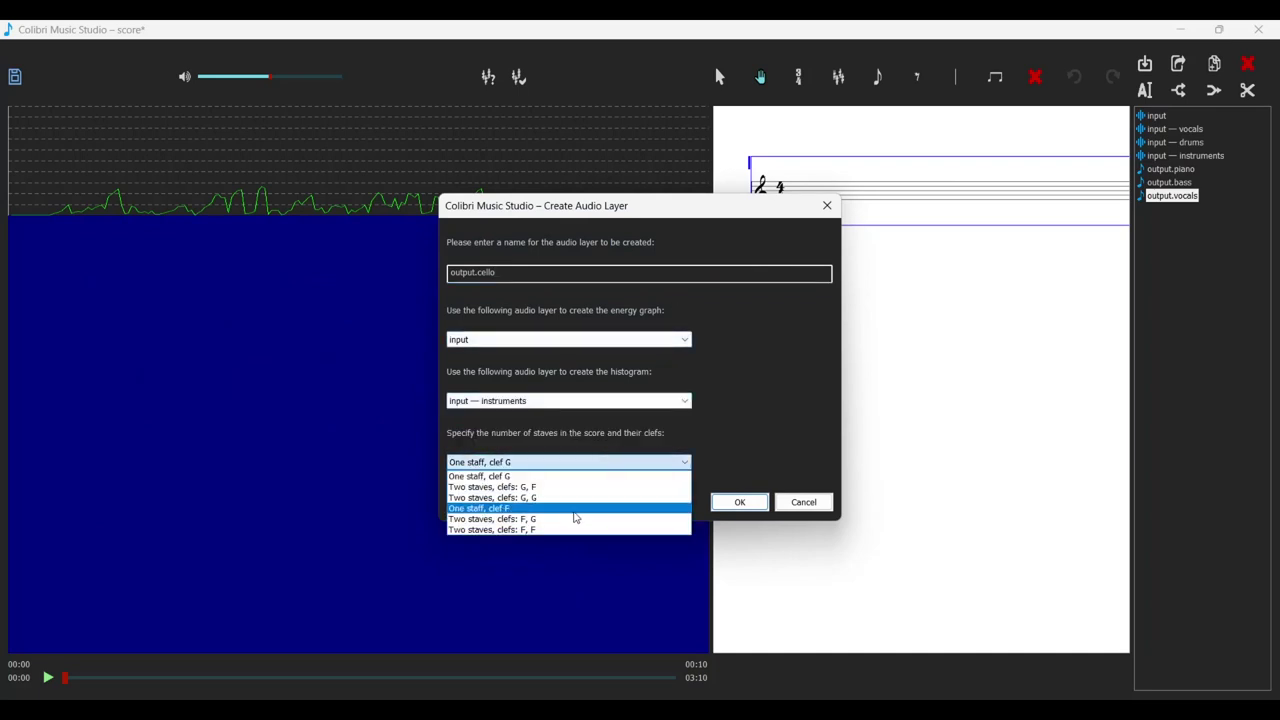
left_click(600, 486)
left_click(739, 502)
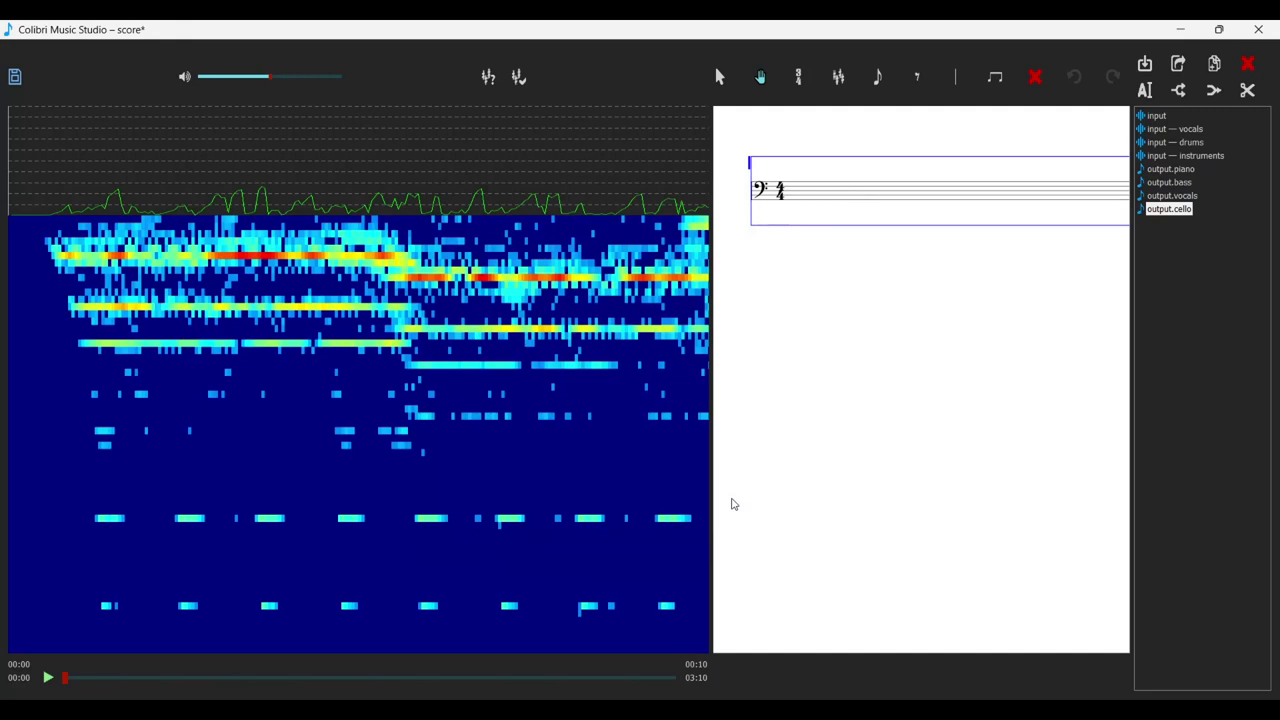
Set a 4/4 time signature in the score of the "output.piano" layer.
left_click(1166, 170)
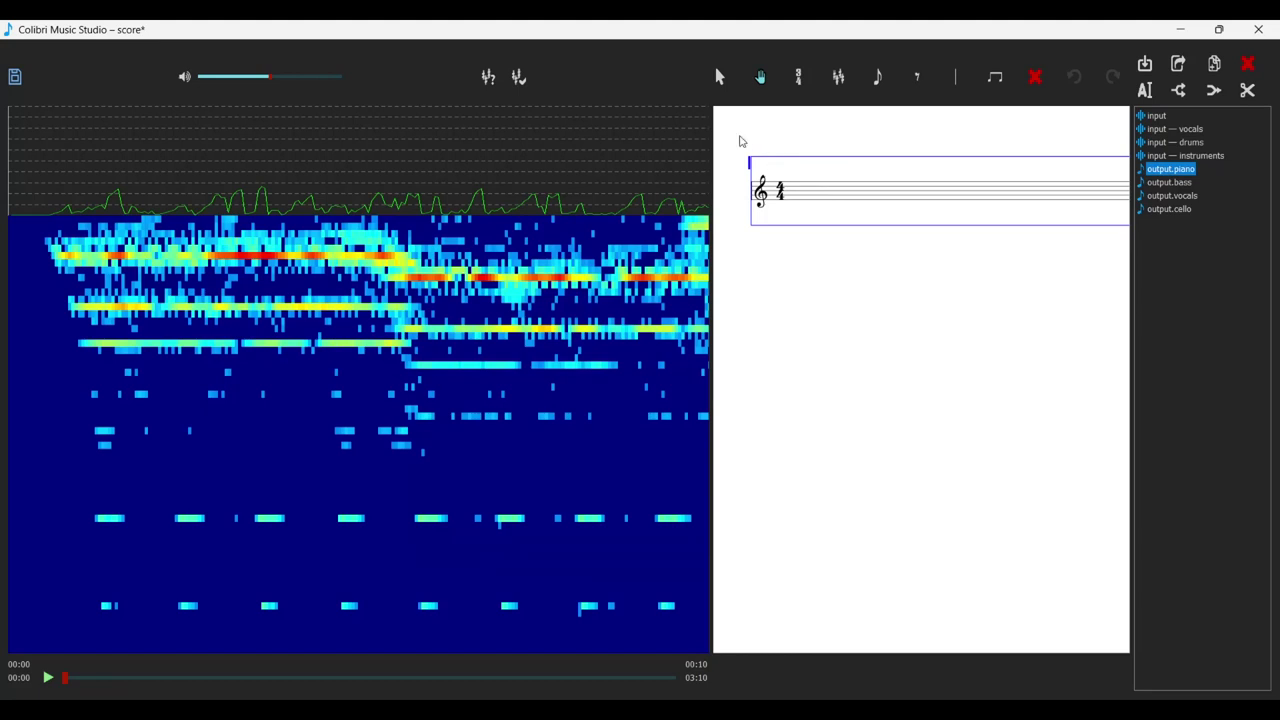
left_click(720, 78)
left_click(799, 80)
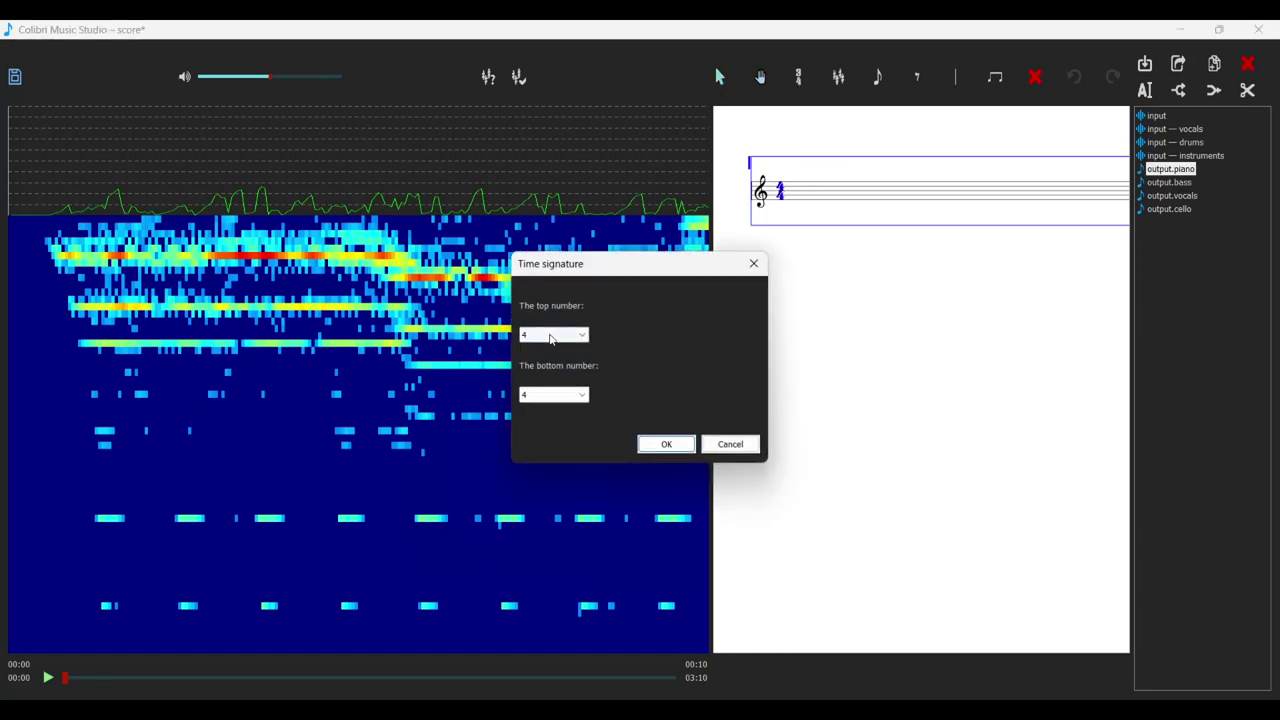
left_click(665, 444)
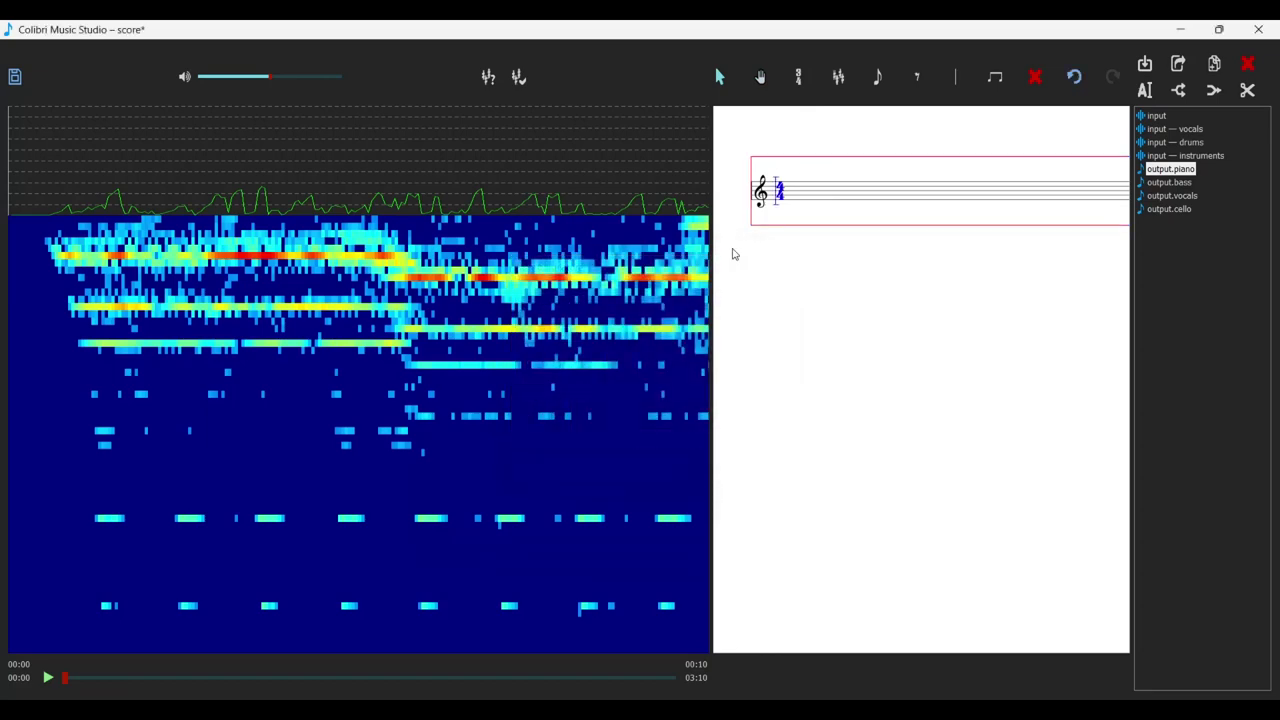
Set the key signature of the "output.piano" score to 4 flats (A♭ major / F minor).
left_click(838, 78)
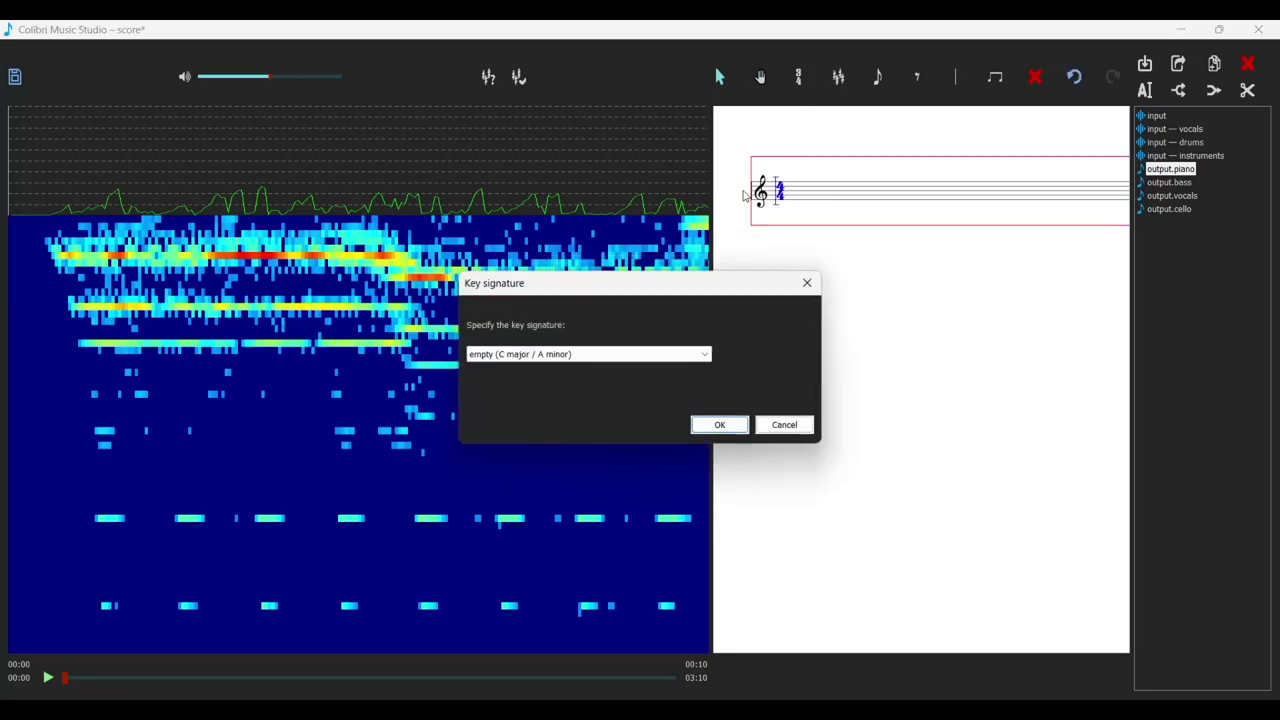
left_click(628, 354)
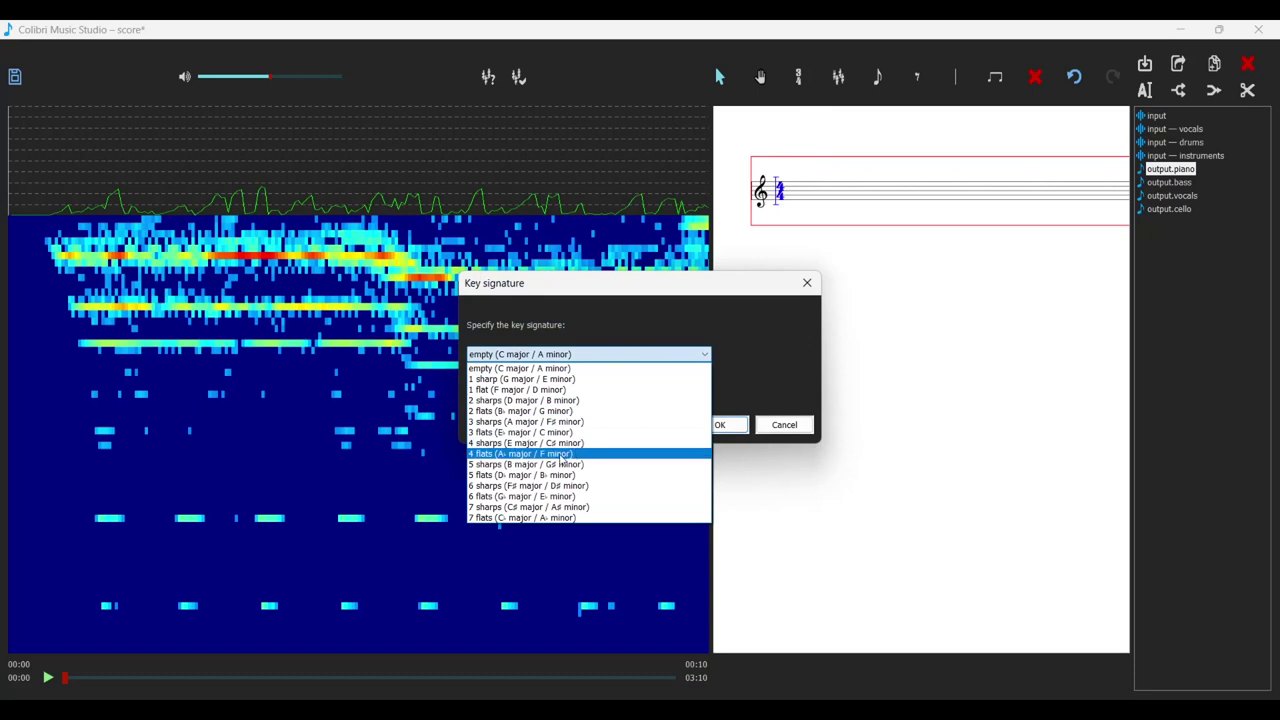
left_click(562, 454)
left_click(718, 424)
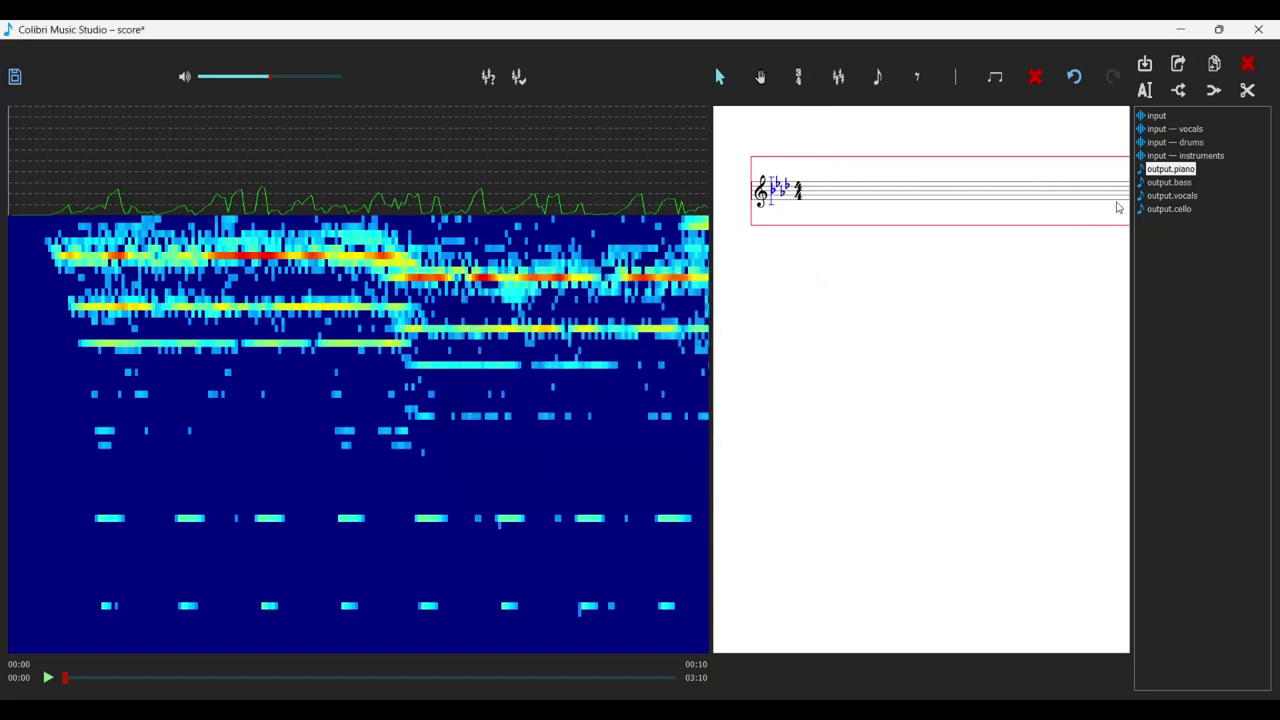
Set the key signature of the "output.bass" score to 4 flats (A♭ major / F minor).
left_click(1162, 183)
left_click(838, 78)
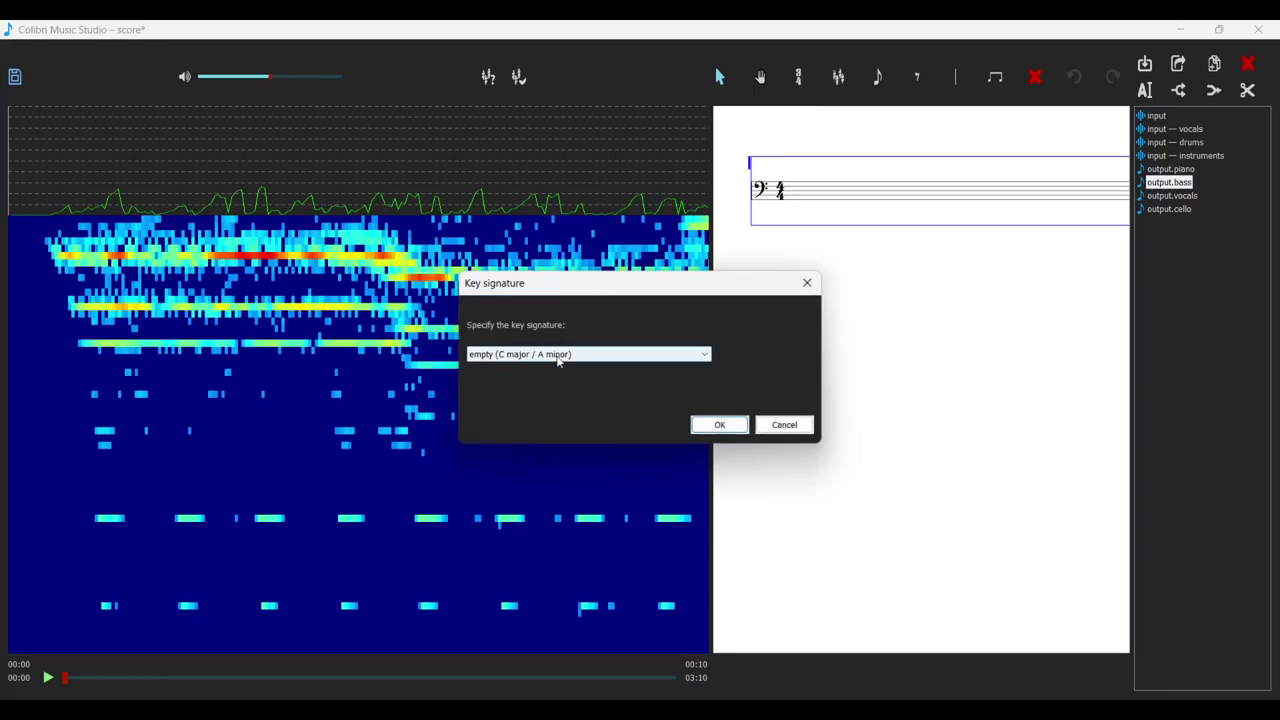
left_click(558, 362)
left_click(550, 443)
left_click(719, 424)
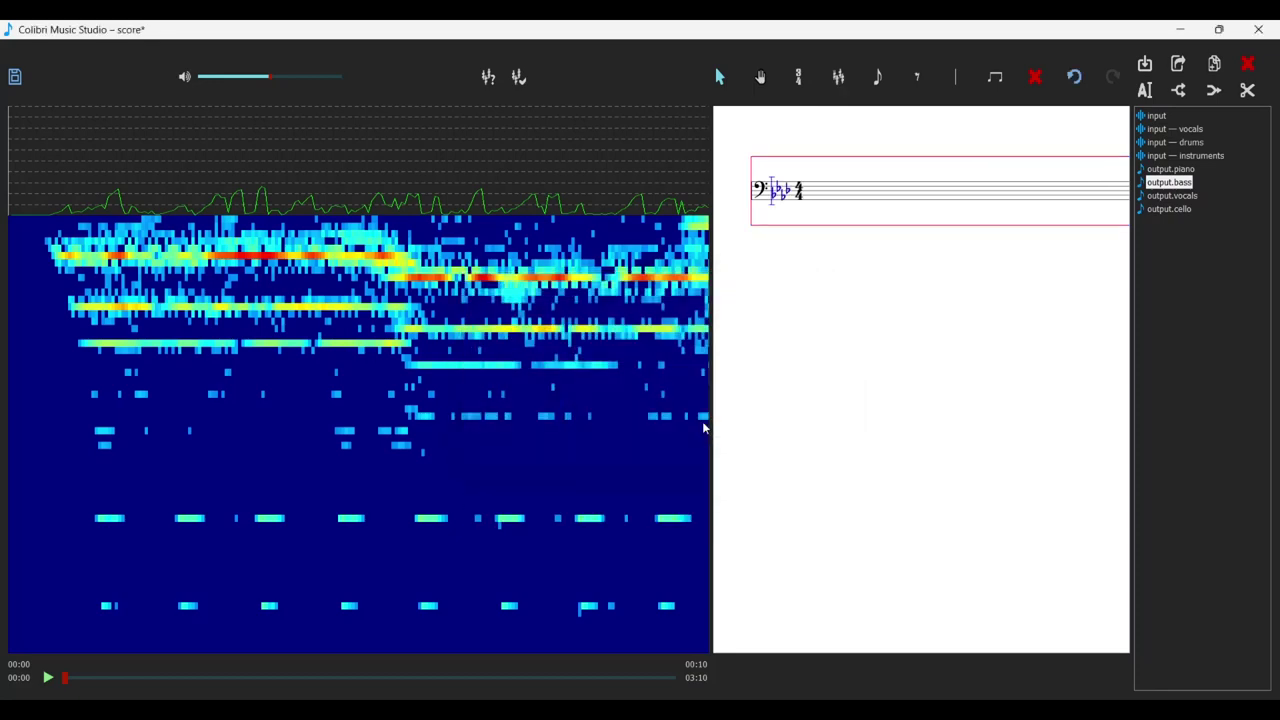
Set the key signature of the "output.vocals" score to 4 flats (A♭ major / F minor).
left_click(1167, 196)
left_click(838, 78)
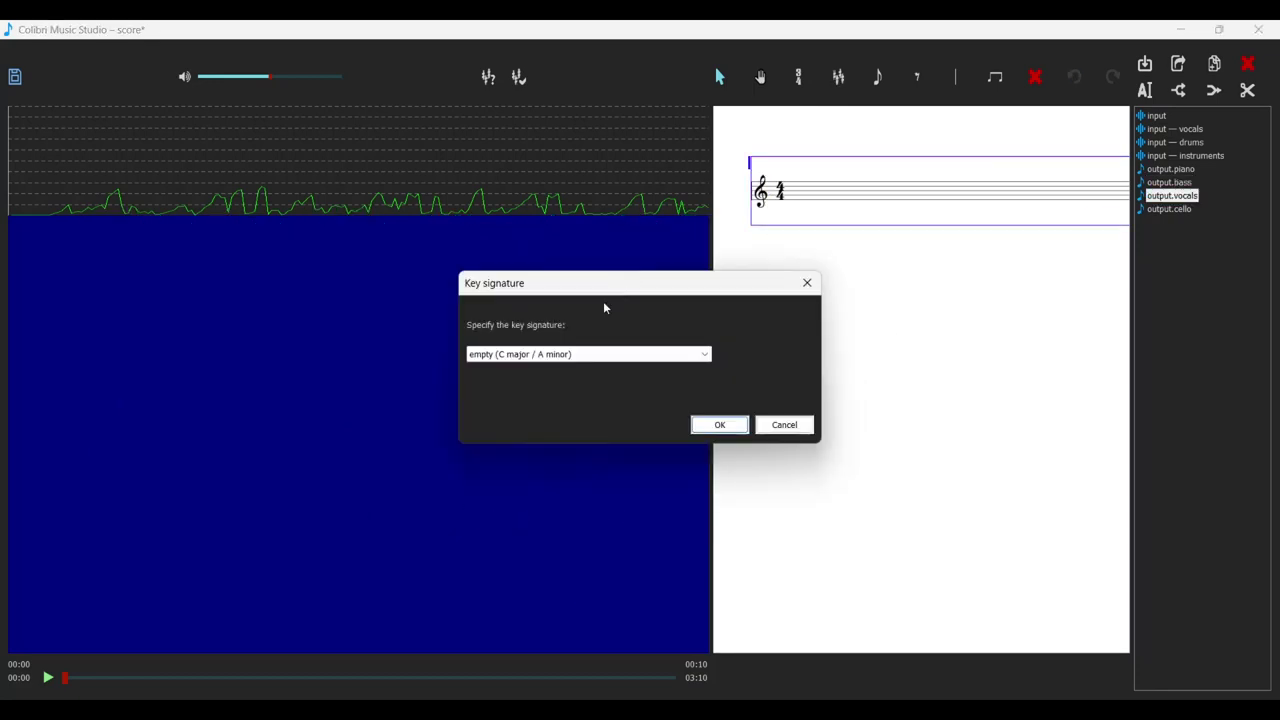
left_click(590, 354)
left_click(550, 450)
left_click(719, 424)
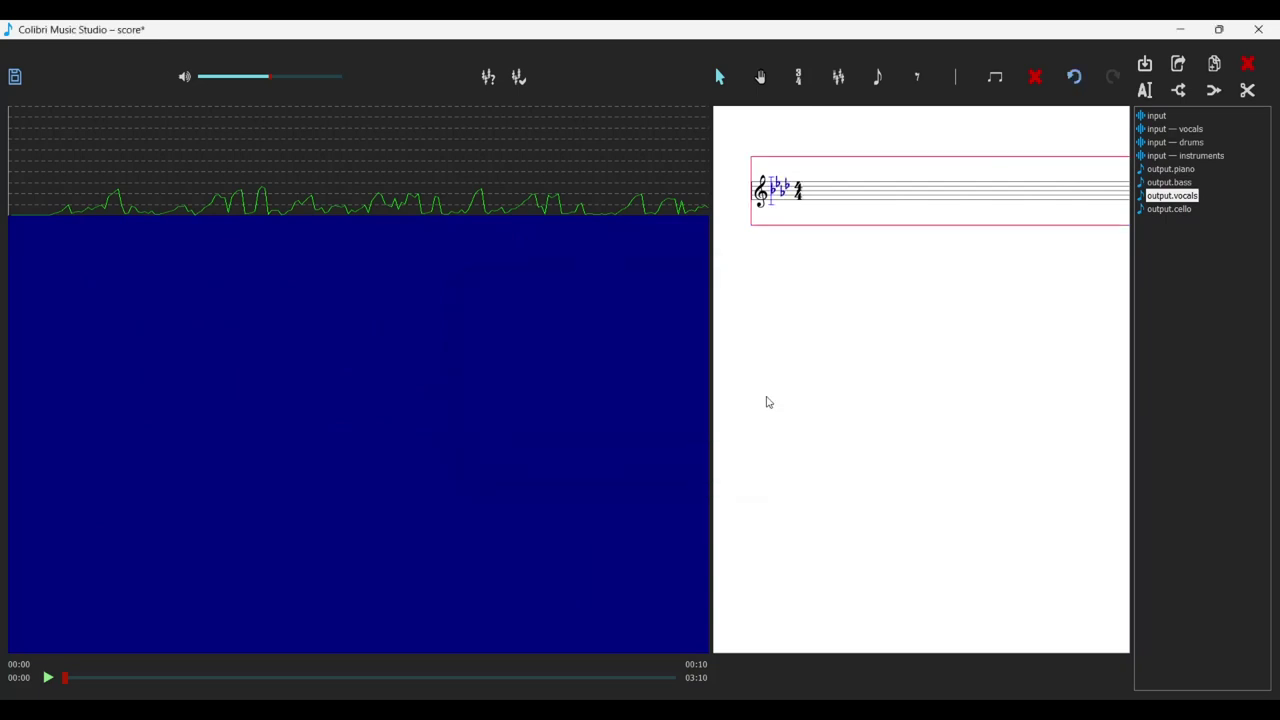
Set the key signature of the "output.cello" score to 4 flats (A♭ major / F minor).
left_click(1186, 212)
left_click(838, 78)
left_click(598, 360)
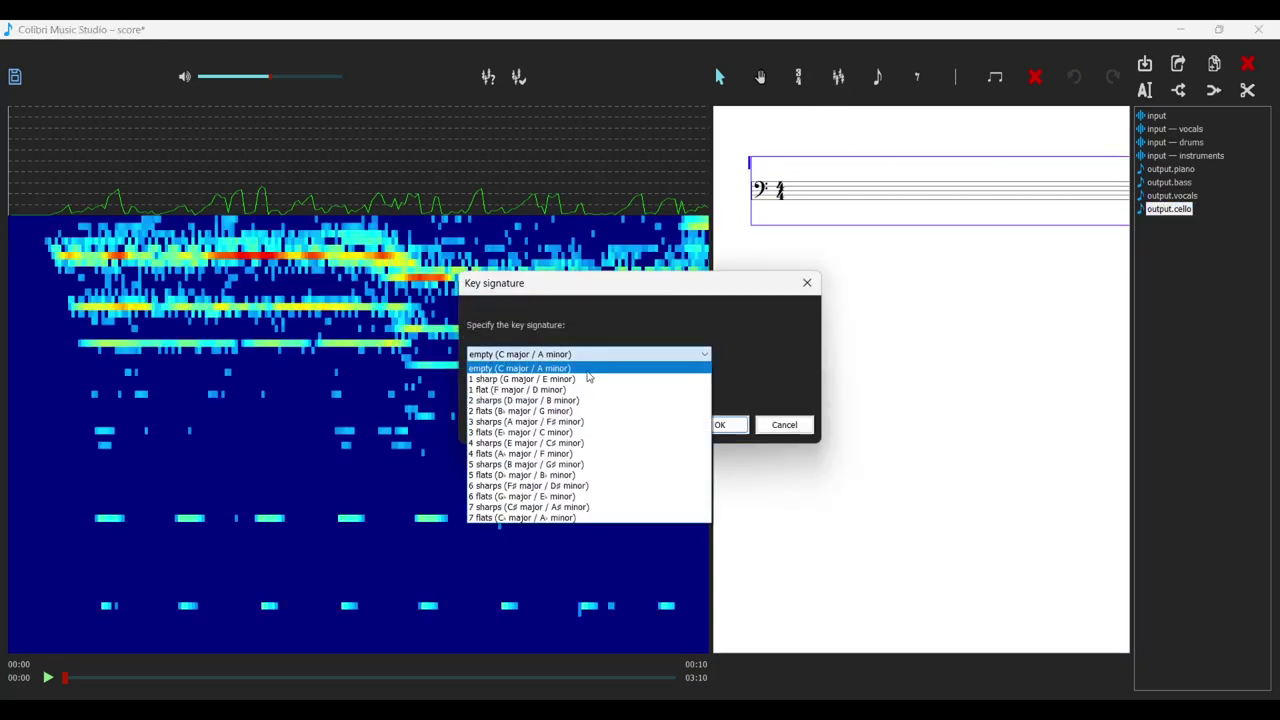
left_click(580, 432)
left_click(719, 424)
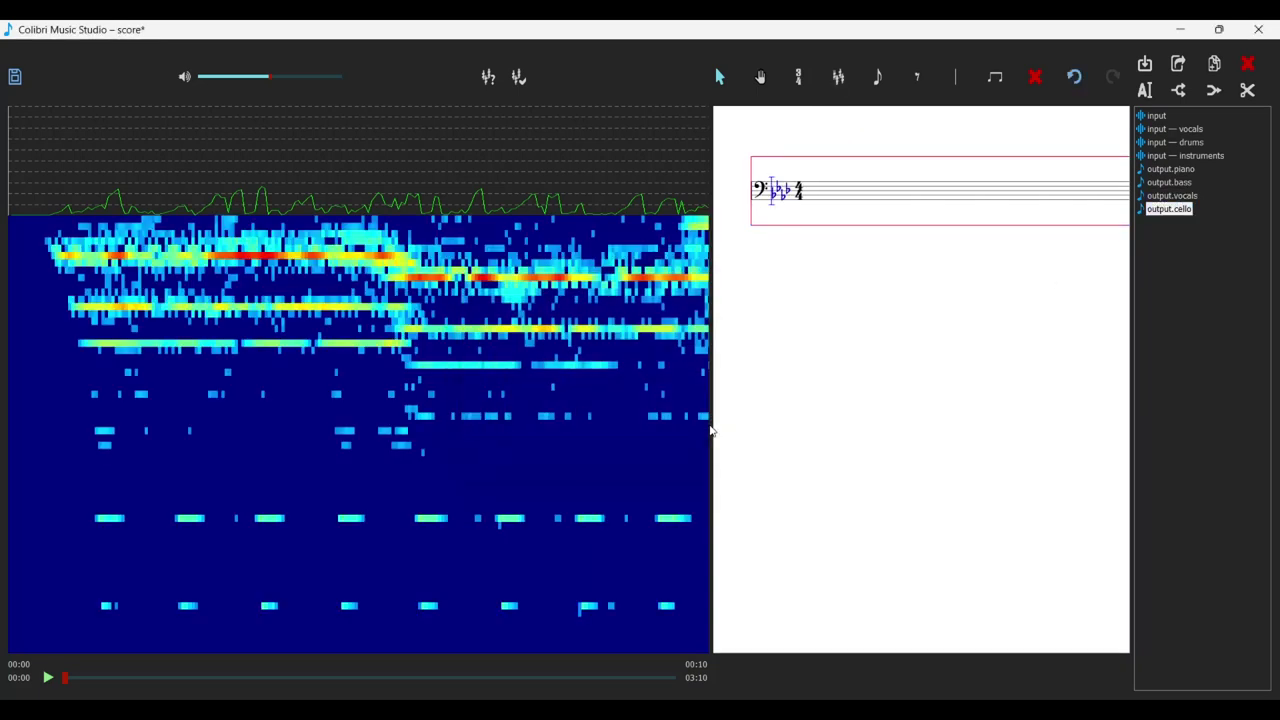
Check the key signatures in the piano, bass, vocals and cello output layers and save the project.
left_click(1168, 169)
left_click(1166, 182)
left_click(1162, 196)
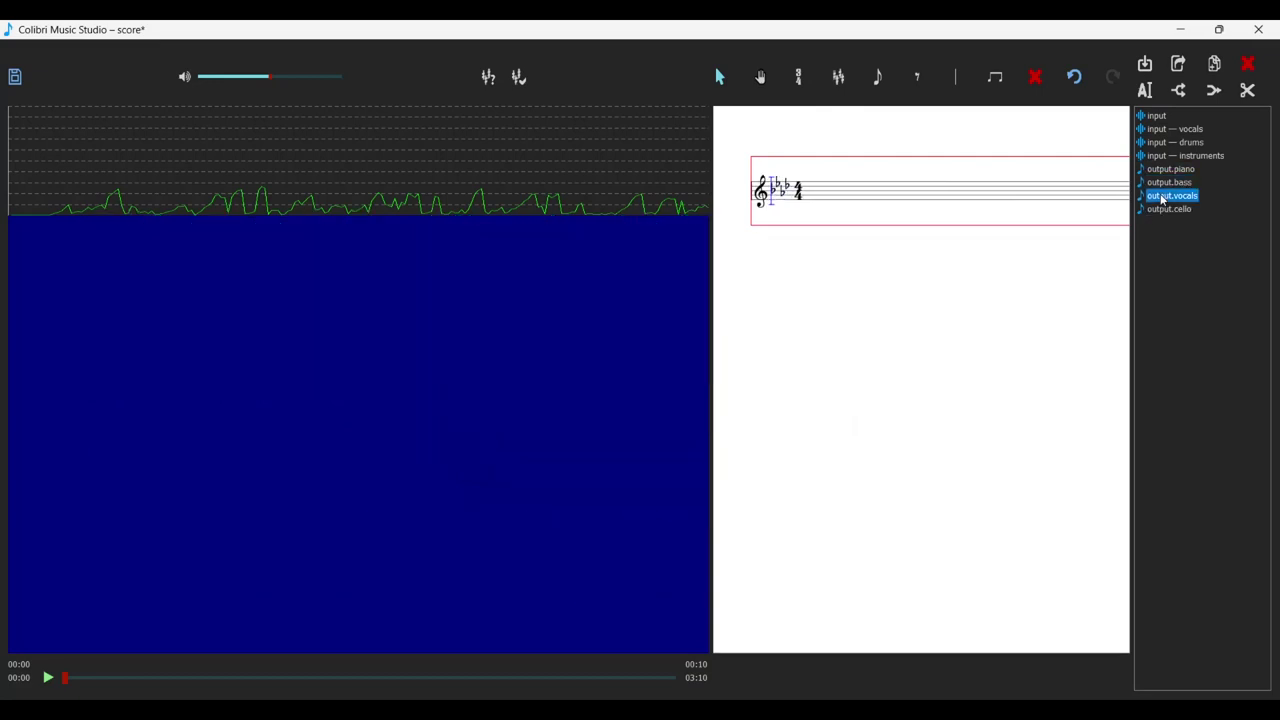
left_click(1164, 212)
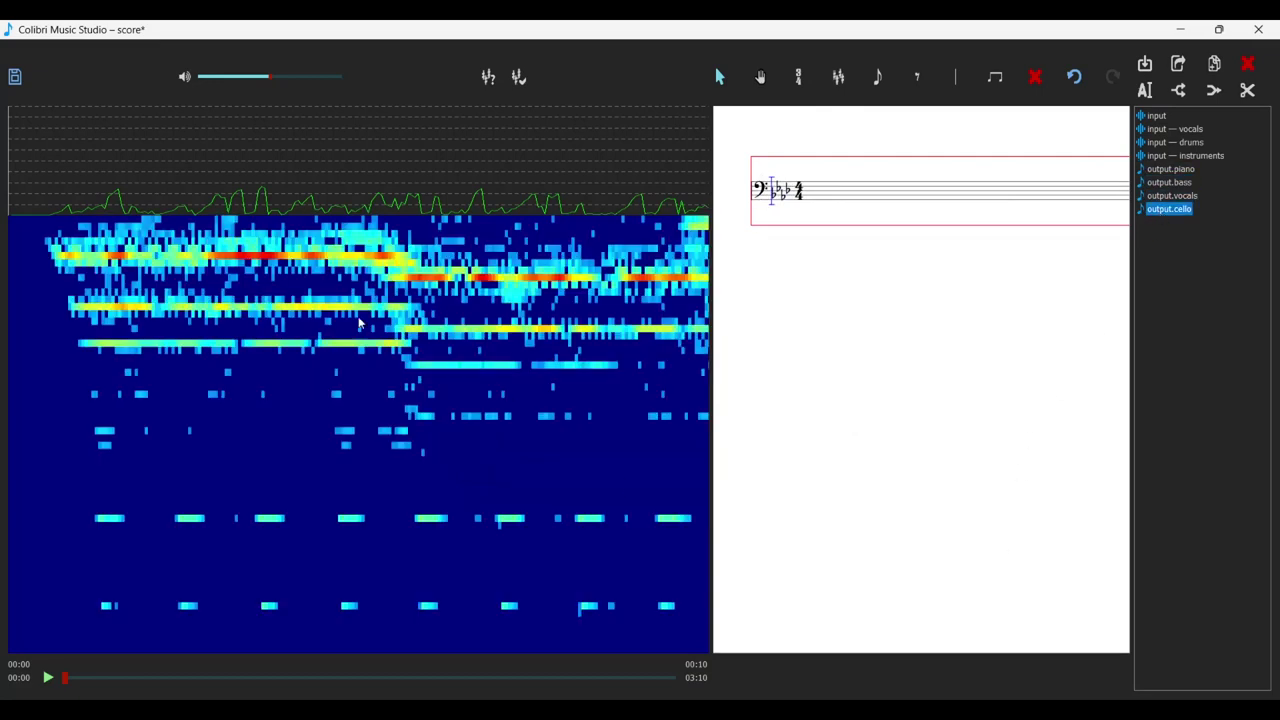
left_click(16, 78)
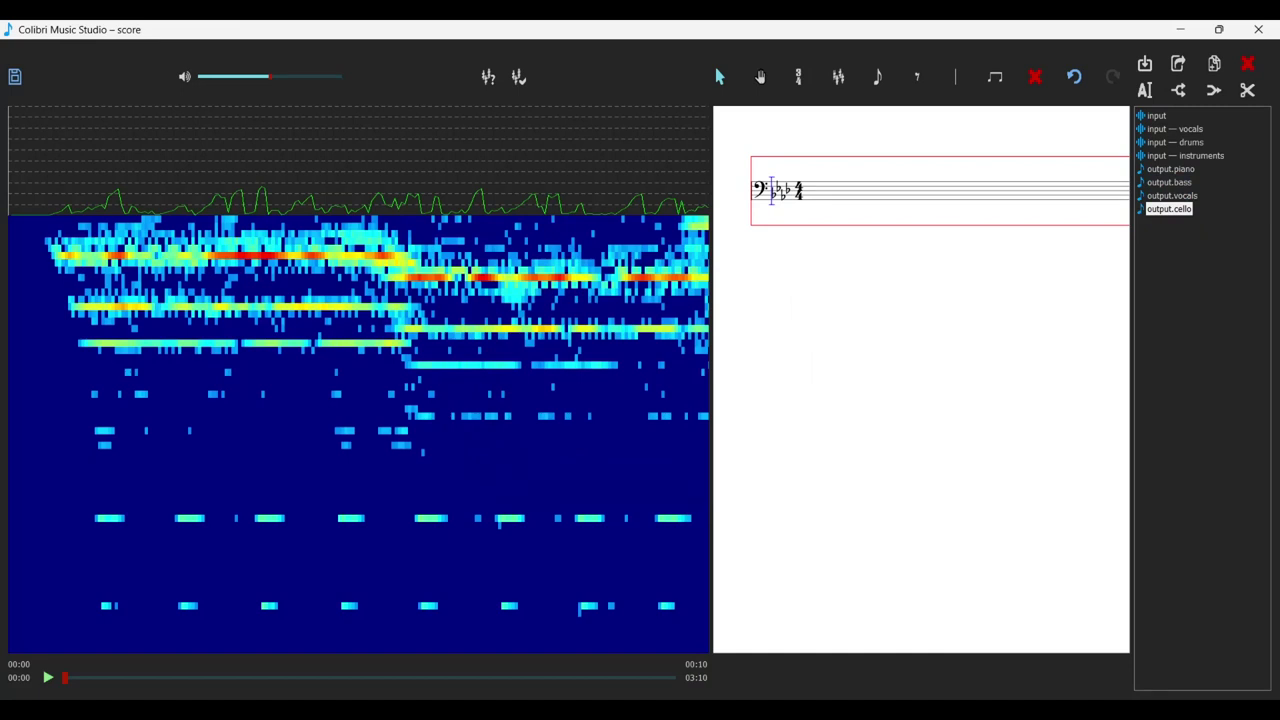